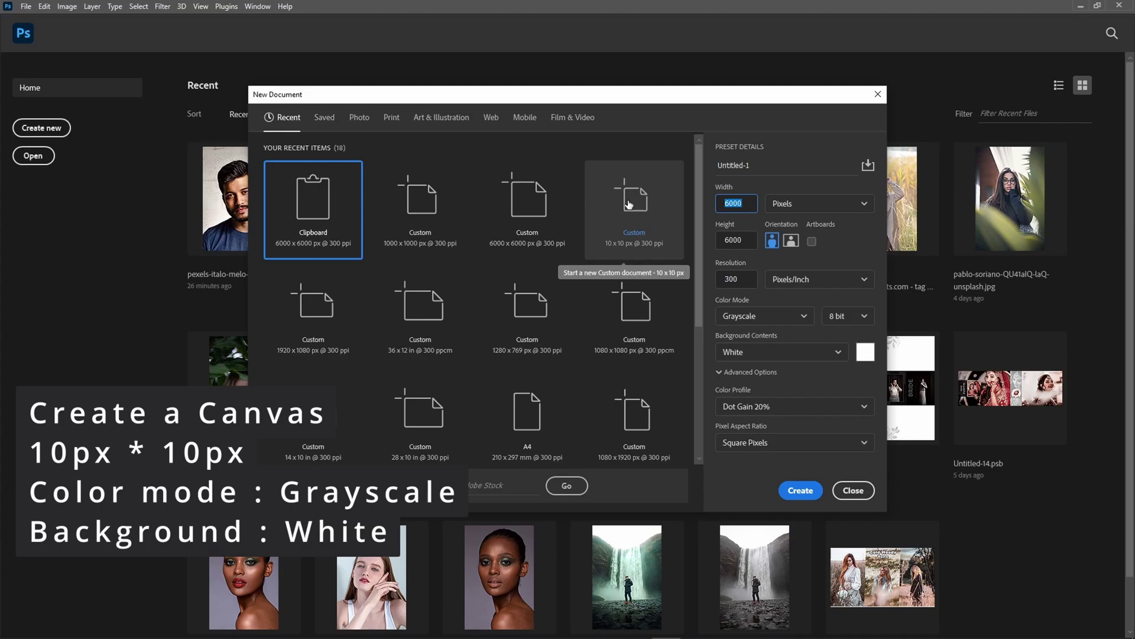
# Create a 10 × 10 pixel document in Grayscale color mode with a white background
pyautogui.press('Tab')
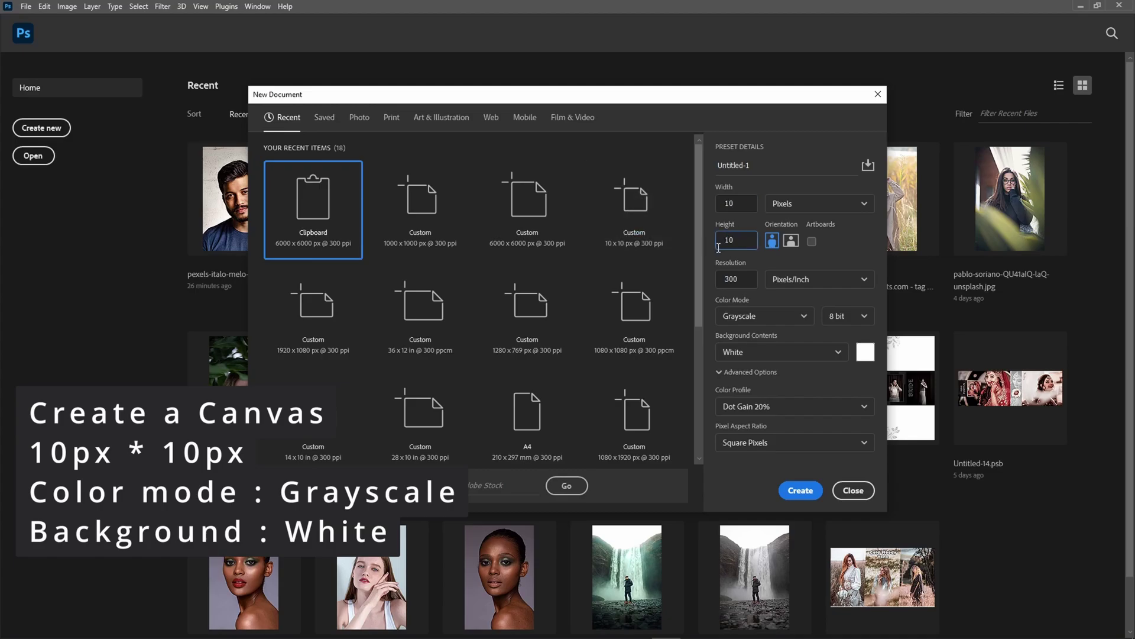
pyautogui.click(748, 316)
pyautogui.click(747, 354)
pyautogui.click(746, 353)
pyautogui.click(745, 375)
pyautogui.click(800, 490)
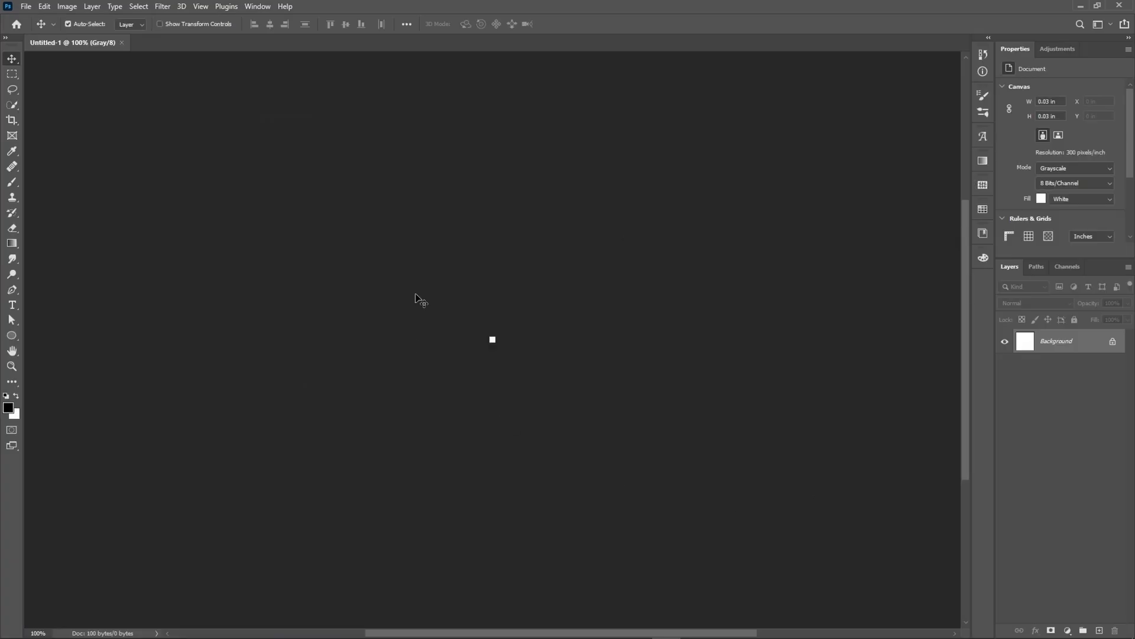
# Select the upper half of the canvas with the Rectangular Marquee, fill it with the black foreground color, and deselect
pyautogui.hotkey('ctrl', '0')
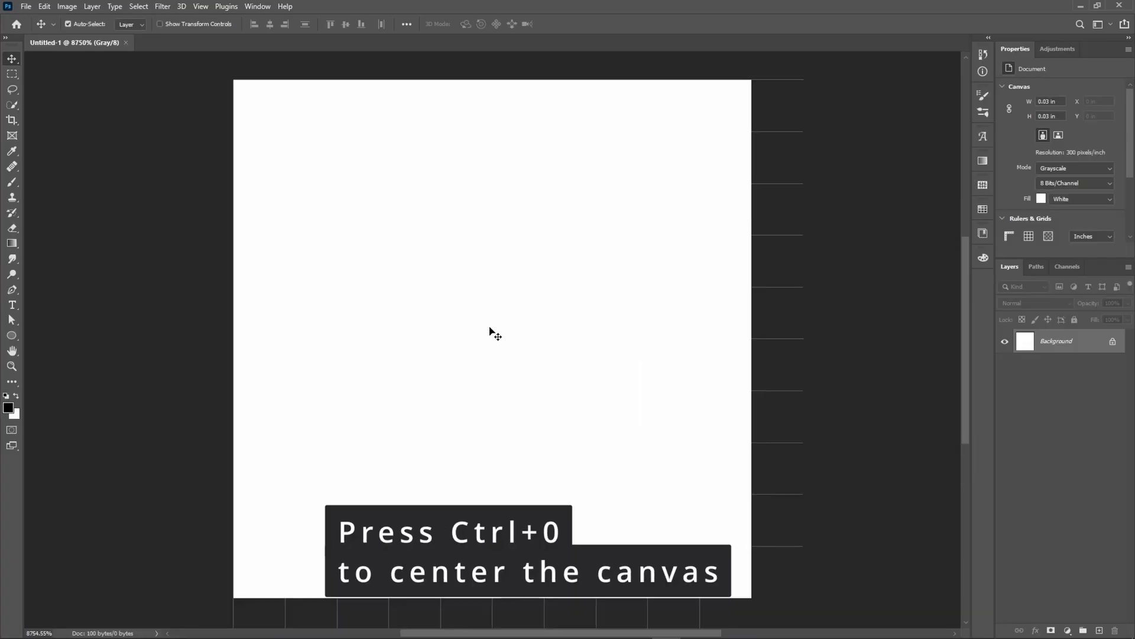
pyautogui.press('m')
pyautogui.moveTo(233, 80); pyautogui.dragTo(757, 309)
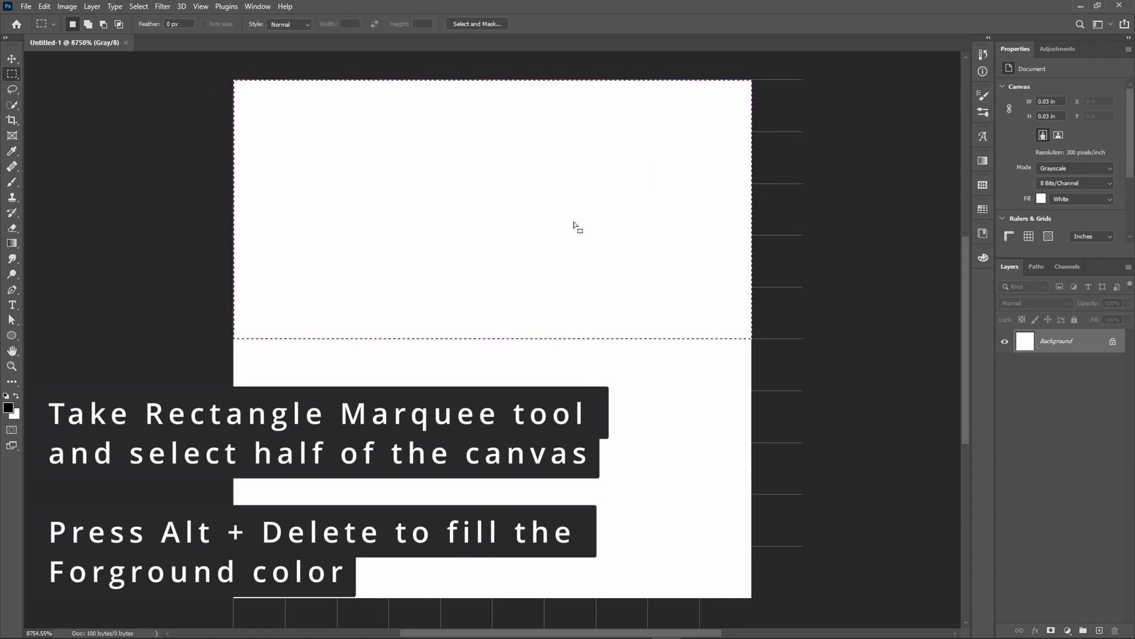
pyautogui.hotkey('alt', 'Delete')
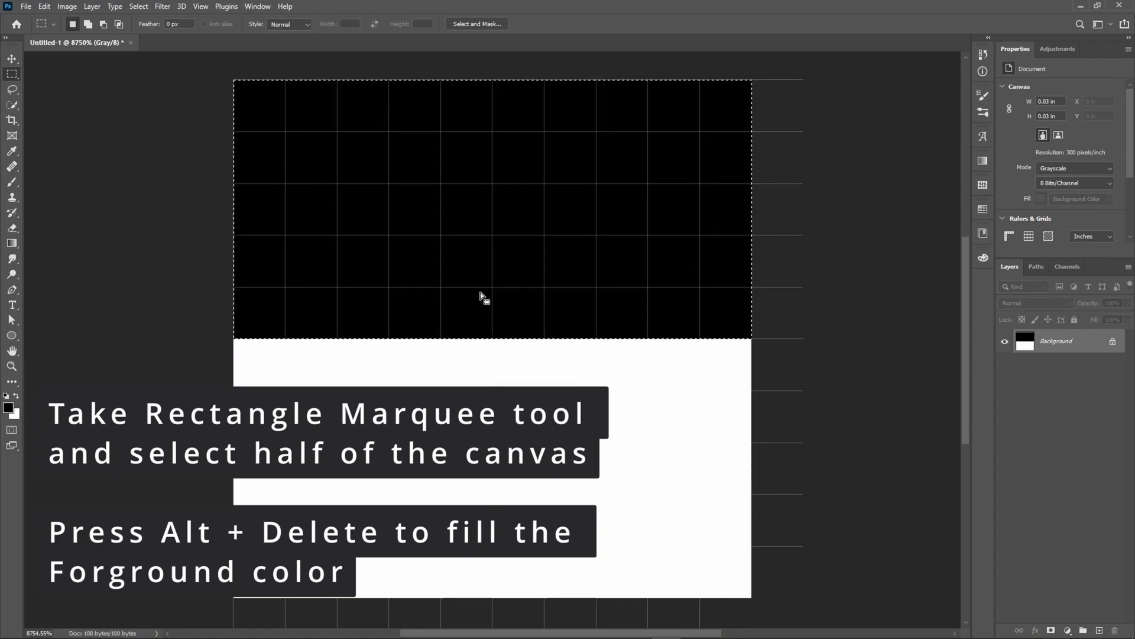
pyautogui.hotkey('ctrl', 'd')
pyautogui.scroll(1, 480, 296)
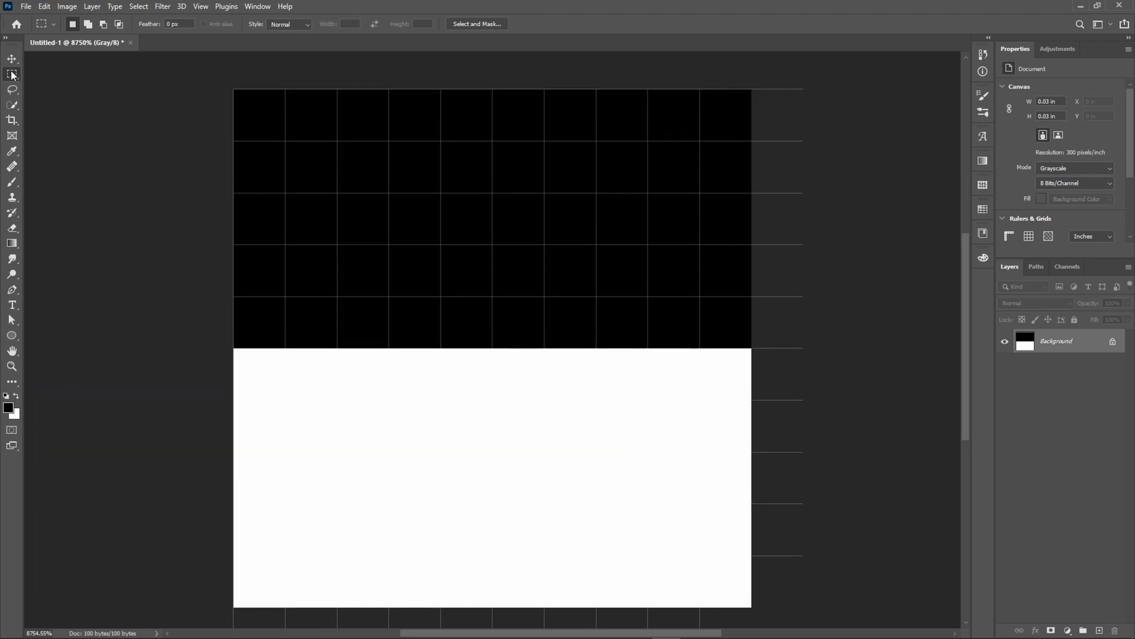
# Apply a Box Blur with a radius of 4 pixels to the black-and-white canvas
pyautogui.press('v')
pyautogui.click(162, 6)
pyautogui.moveTo(192, 163)
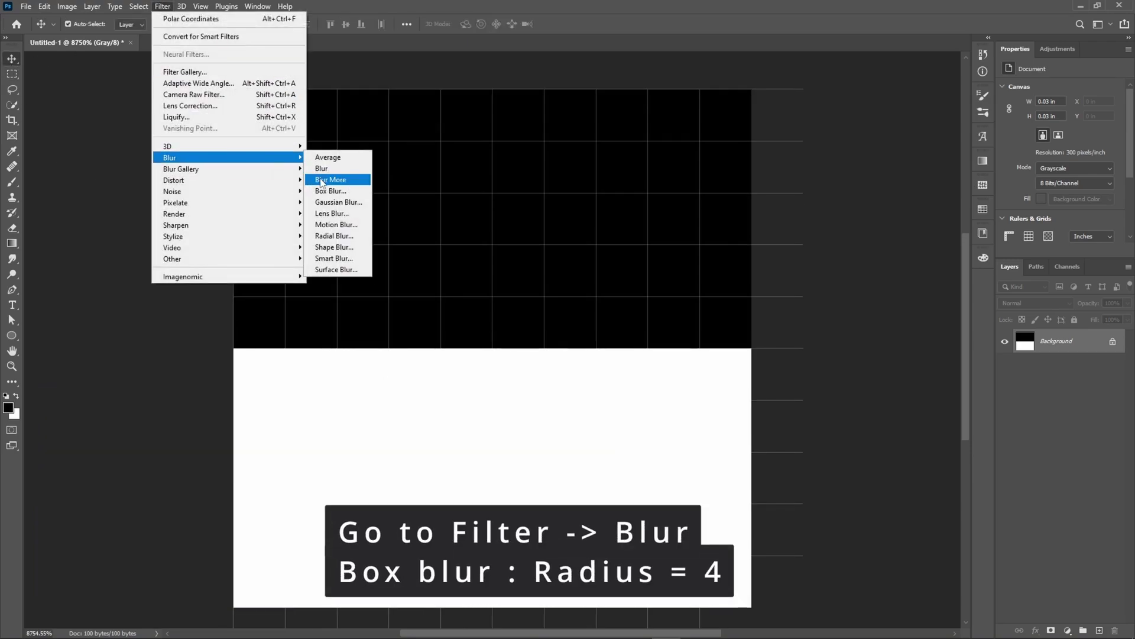
pyautogui.click(325, 191)
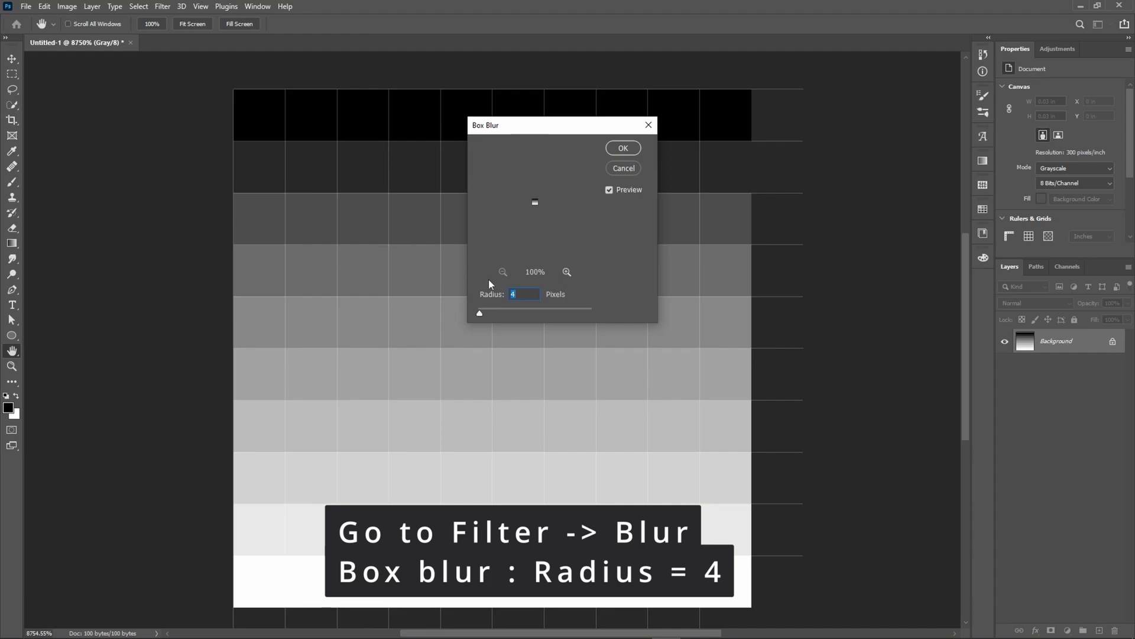
pyautogui.click(622, 152)
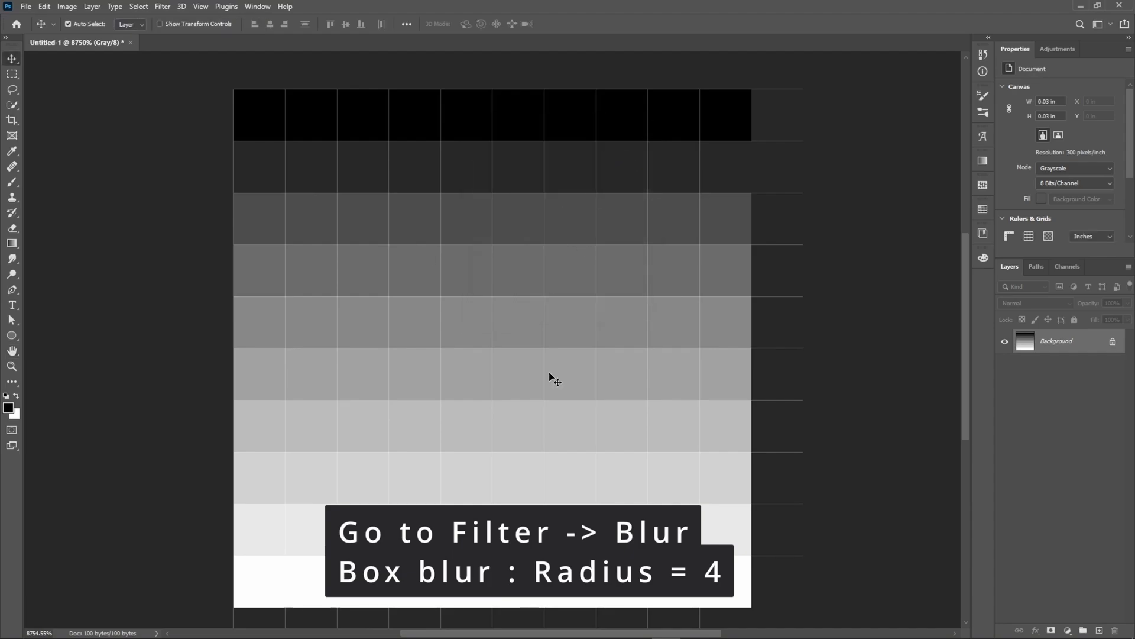
# Define the blurred gradient canvas as a pattern named Pattern 1
pyautogui.click(45, 6)
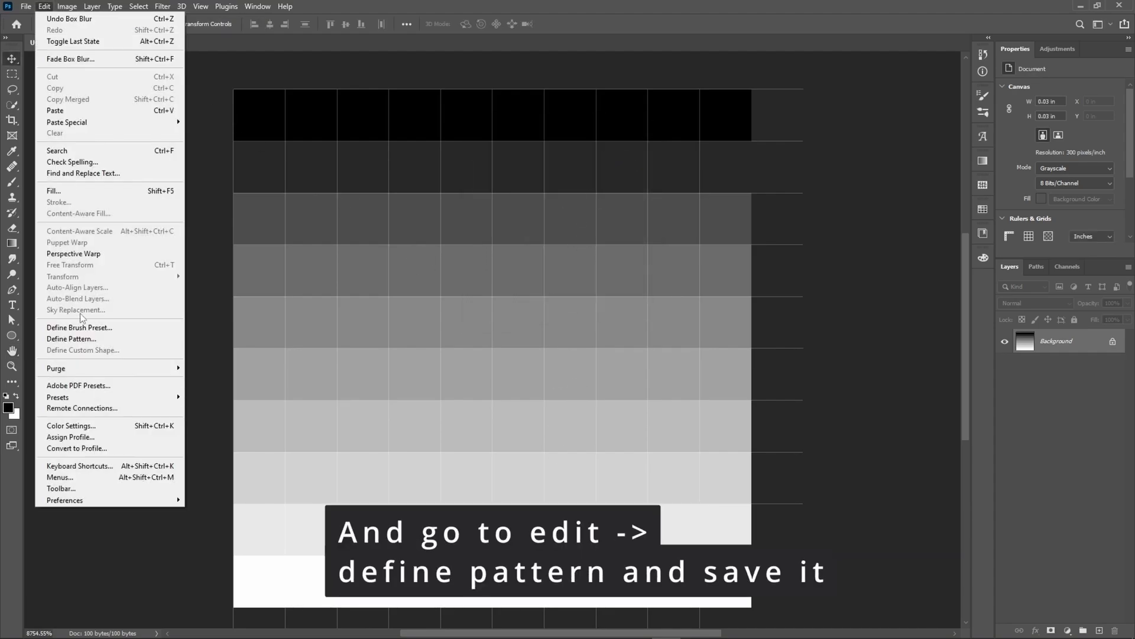
pyautogui.click(66, 339)
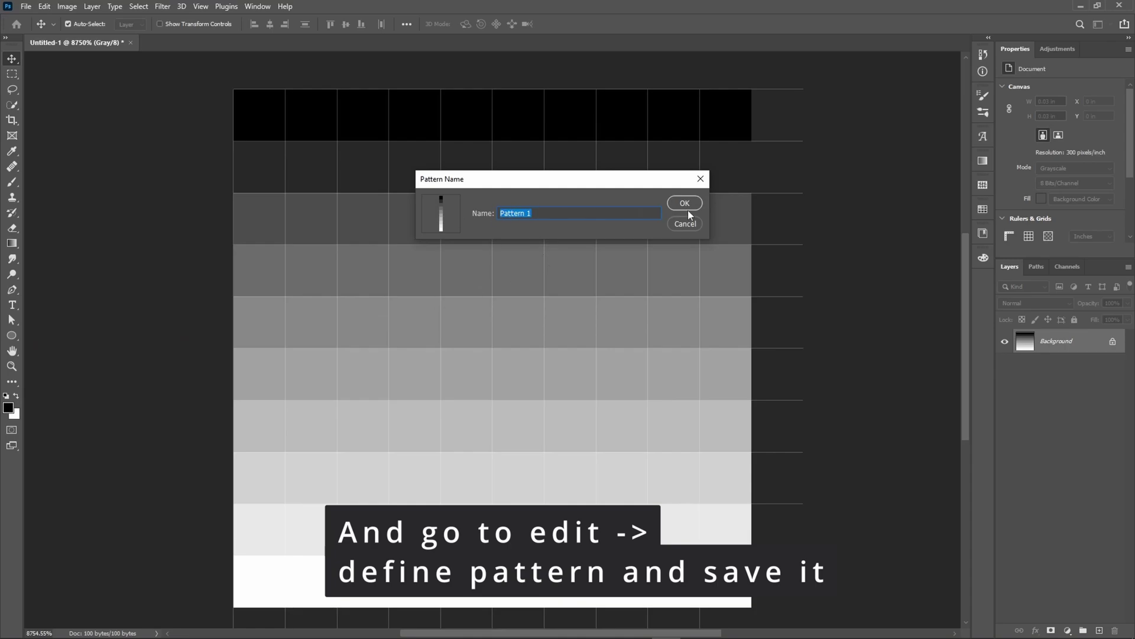
pyautogui.click(687, 208)
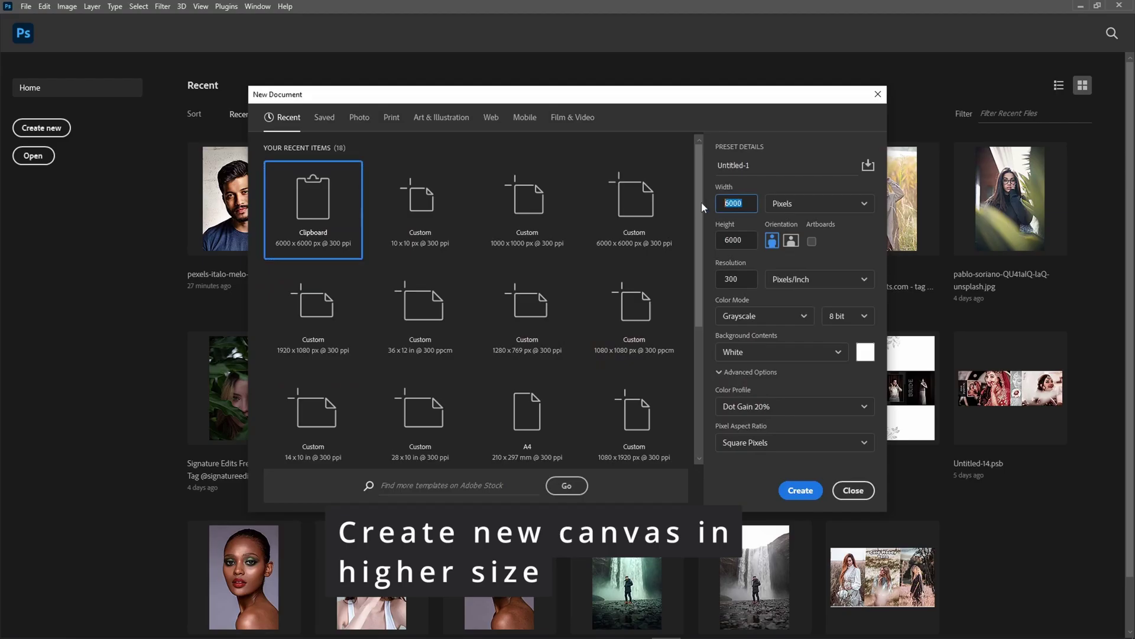
# Create a 6000 × 6000 pixel grayscale document with a white background and fill it with the saved gradient pattern
pyautogui.click(800, 490)
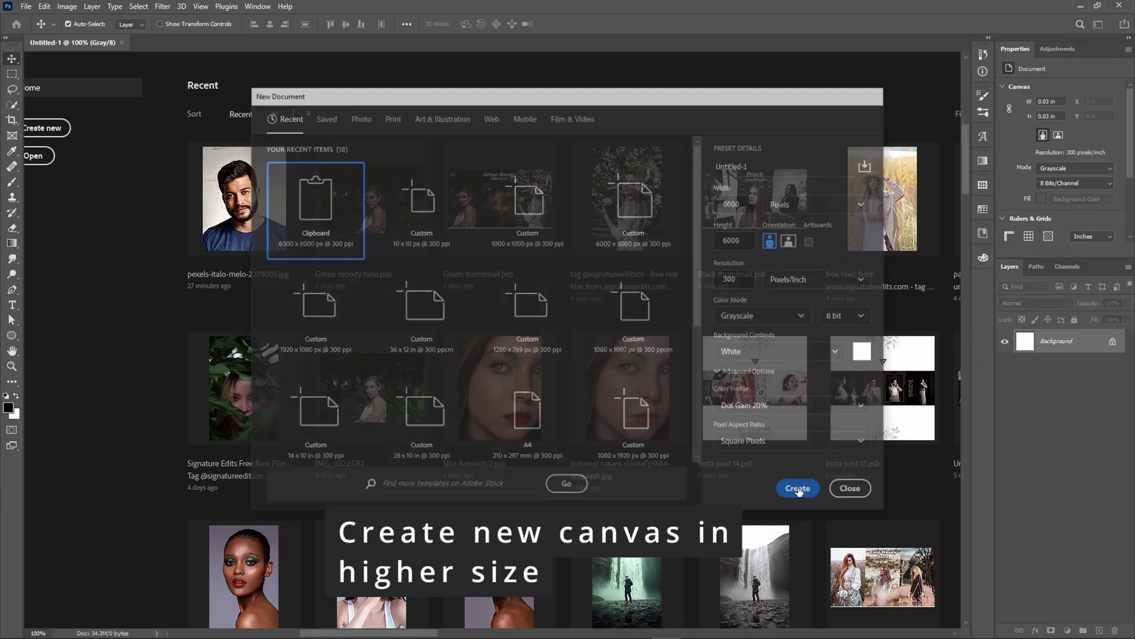
pyautogui.click(44, 5)
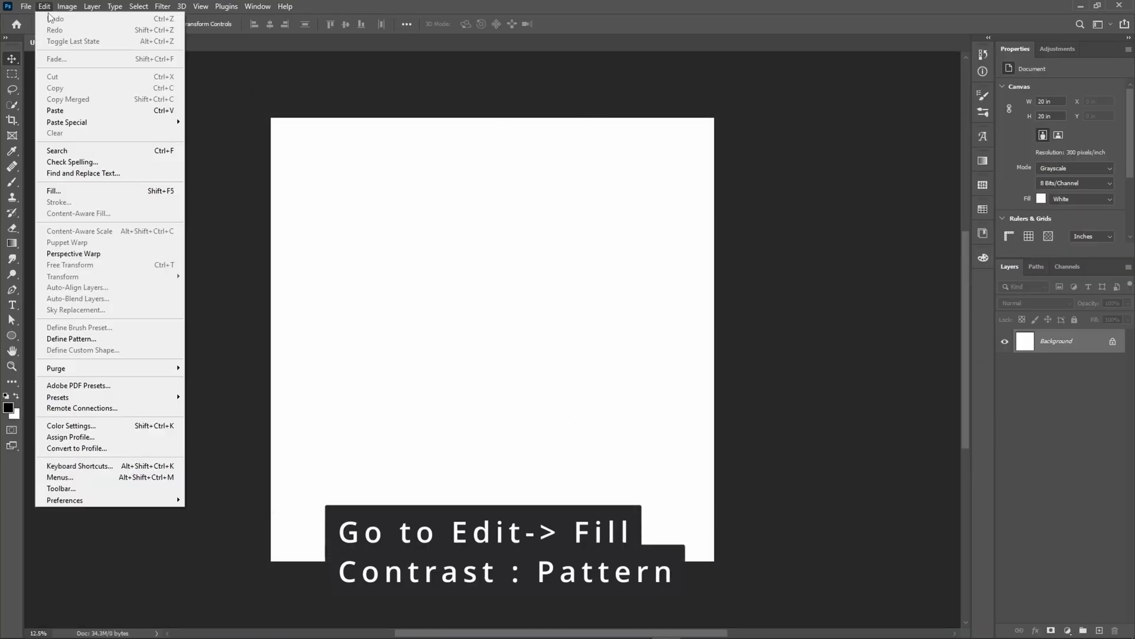
pyautogui.click(67, 197)
pyautogui.click(563, 157)
pyautogui.click(544, 218)
pyautogui.click(551, 211)
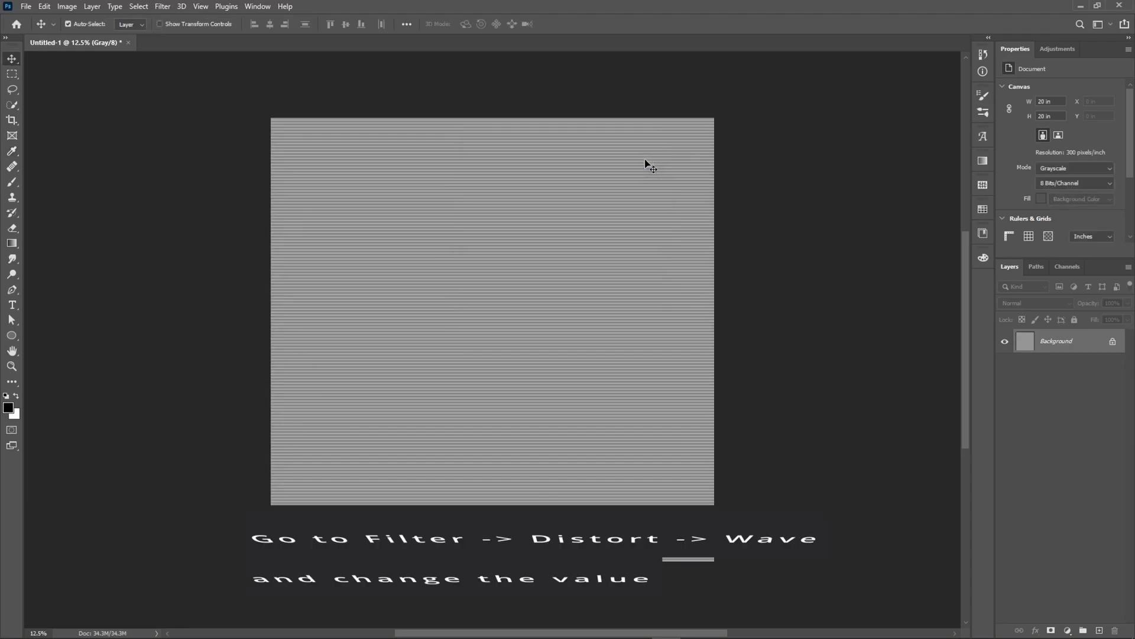
# Apply a Sine Wave distortion with 1 generator, wavelength 149 to 150, amplitude 49 to 50, and scale 49% horizontal, 50% vertical
pyautogui.click(162, 6)
pyautogui.moveTo(266, 179)
pyautogui.click(326, 259)
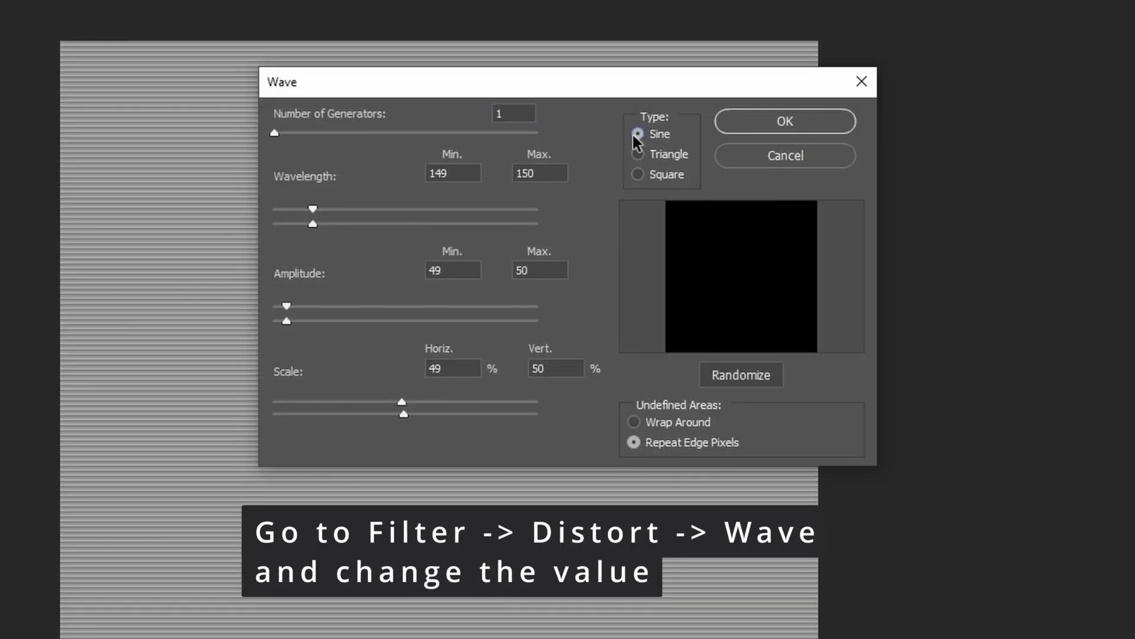
pyautogui.doubleClick(508, 113)
pyautogui.moveTo(391, 181); pyautogui.dragTo(490, 176)
pyautogui.click(545, 172)
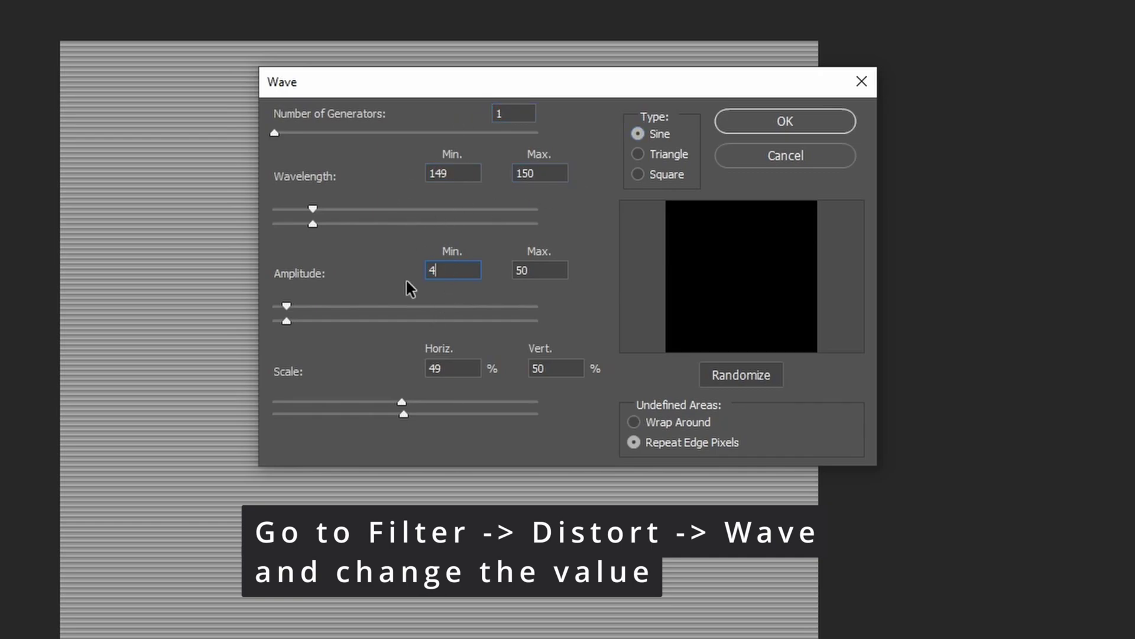
pyautogui.click(520, 272)
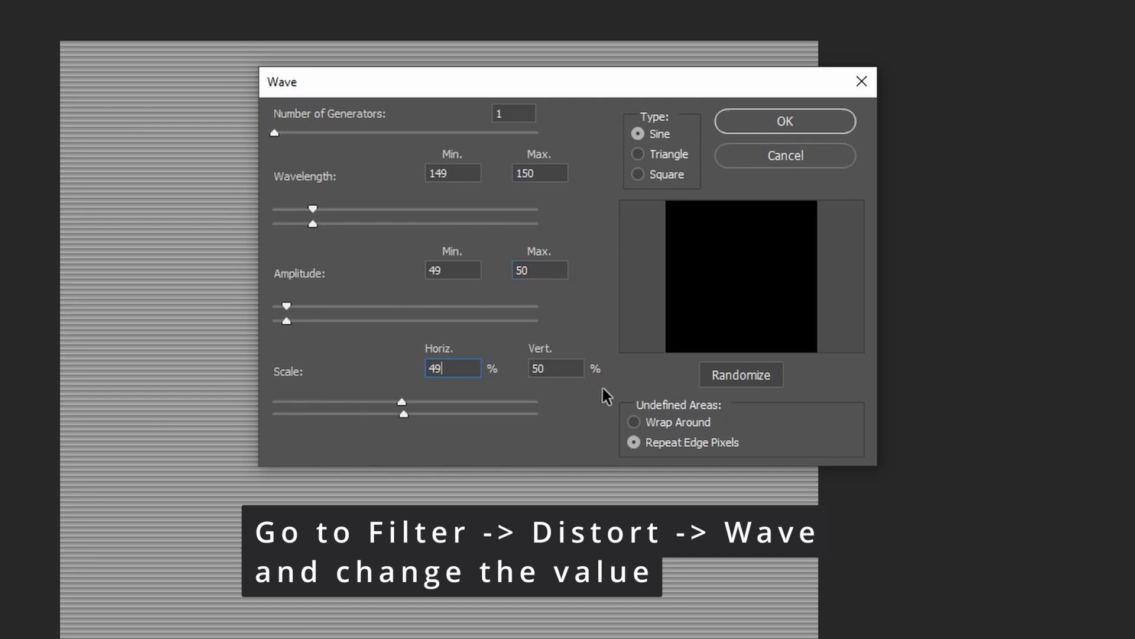
pyautogui.click(787, 117)
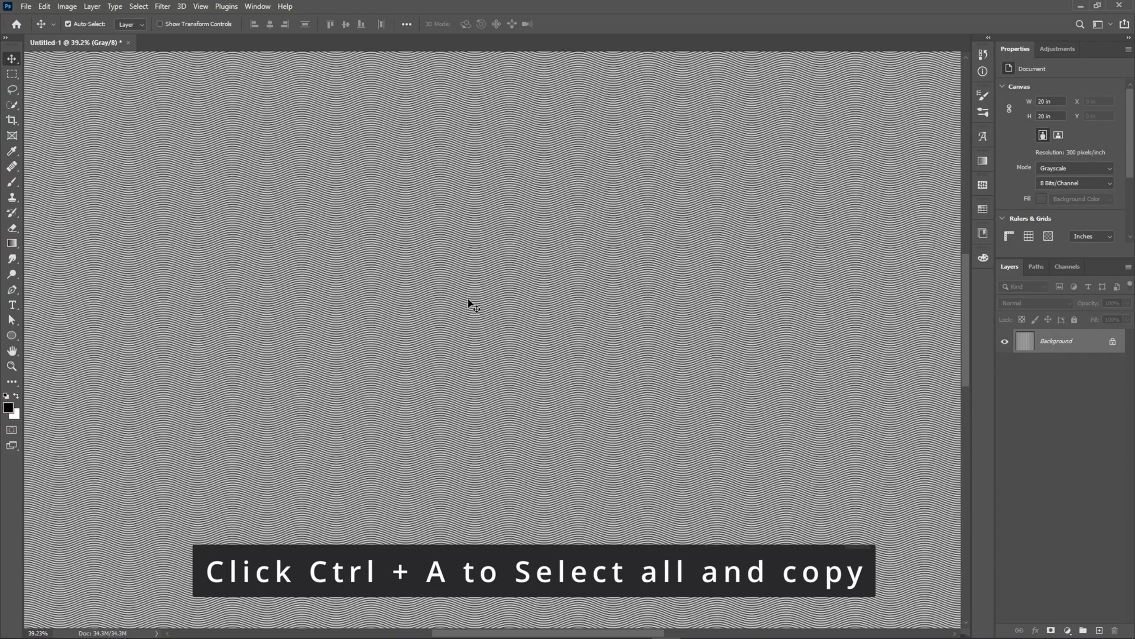
# Add a Solid Color fill layer with 50% brightness above the wave pattern
pyautogui.scroll(-5, 470, 304)
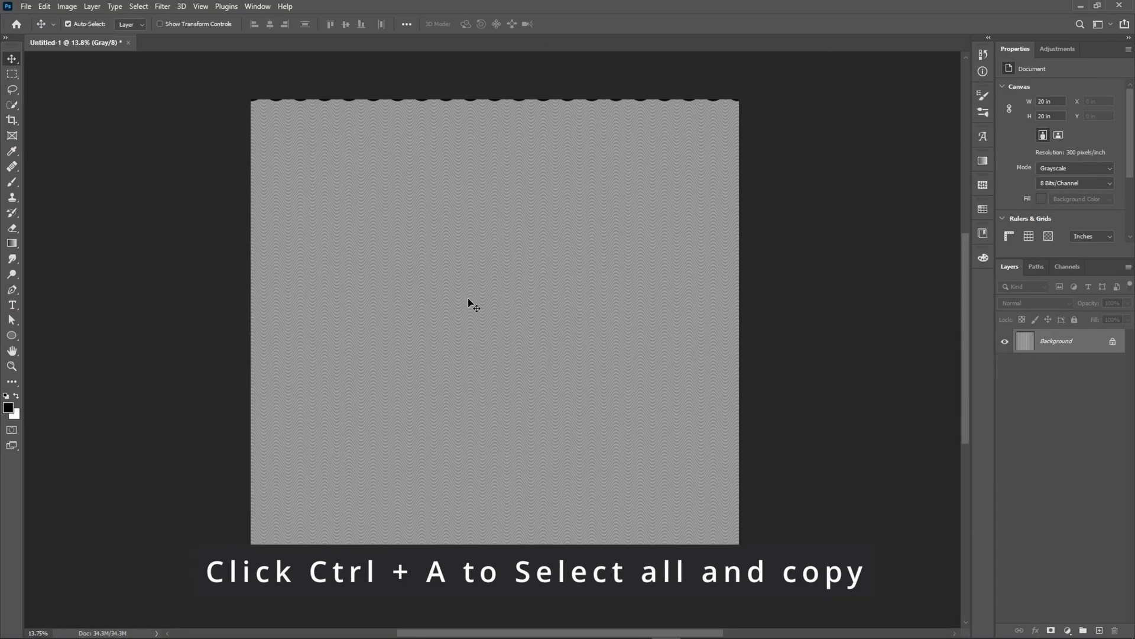
pyautogui.click(1068, 630)
pyautogui.click(1058, 420)
pyautogui.click(1025, 424)
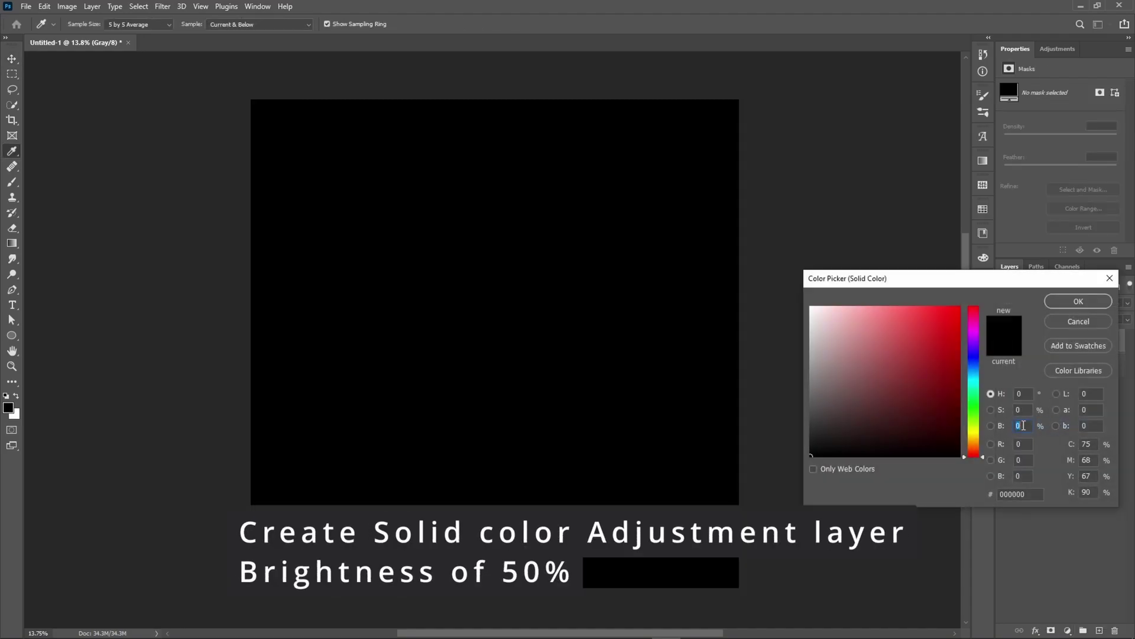
pyautogui.write('50')
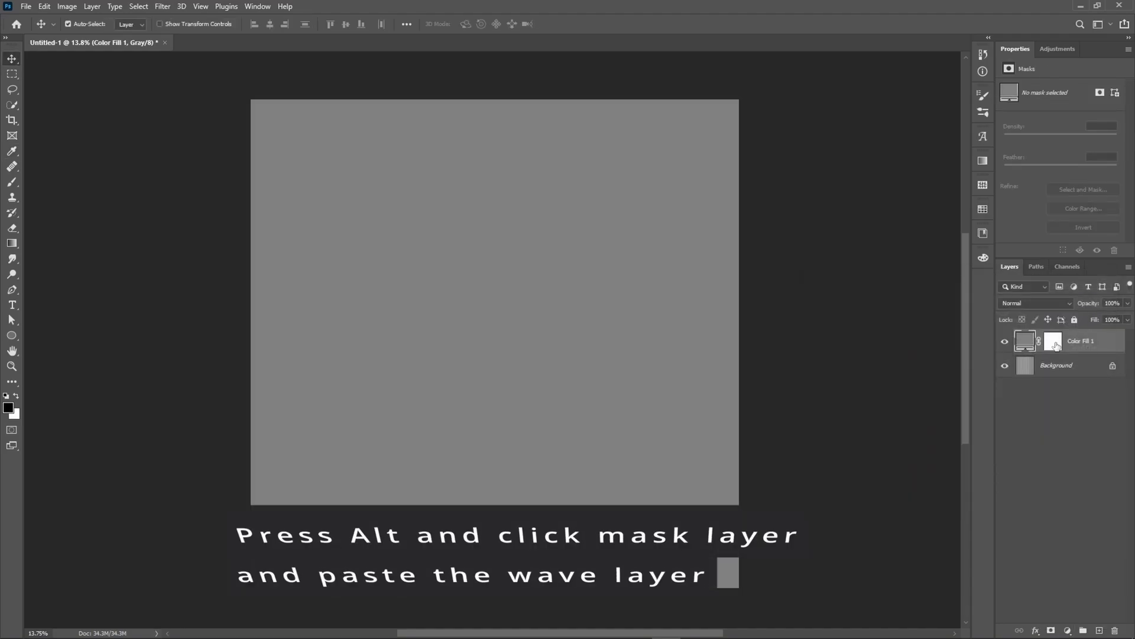
# Paste the copied wave pattern into the fill layer's mask and rotate it 90° clockwise
pyautogui.keyDown('alt'); pyautogui.click(1053, 343); pyautogui.keyUp('alt')
pyautogui.hotkey('ctrl', 'v')
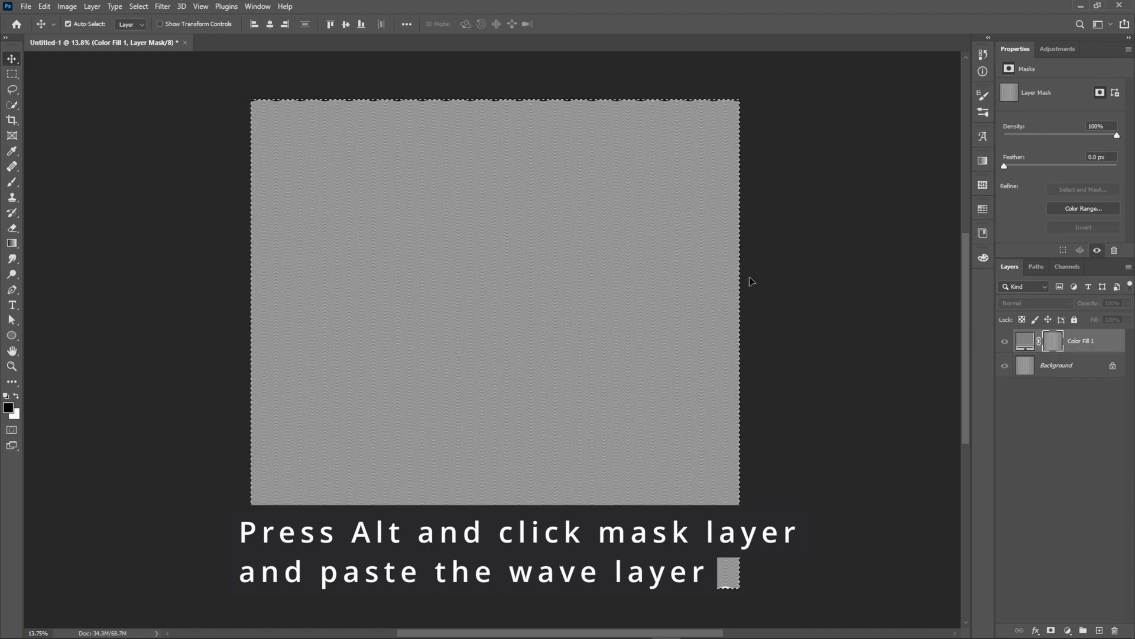
pyautogui.hotkey('ctrl', 't')
pyautogui.rightClick(693, 153)
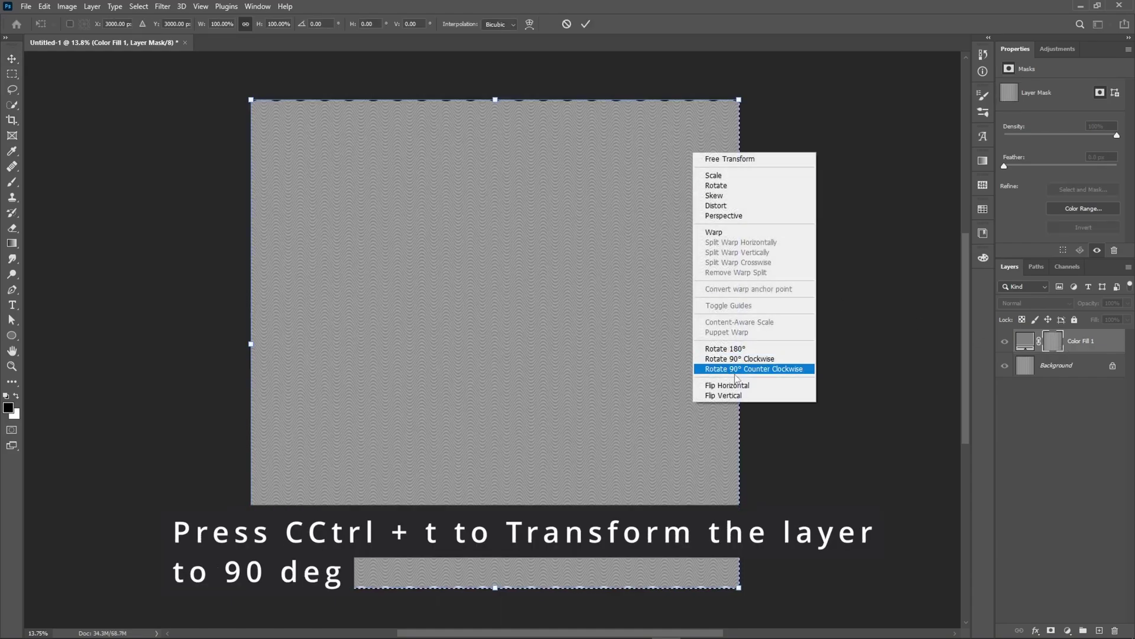
pyautogui.click(740, 360)
pyautogui.click(586, 24)
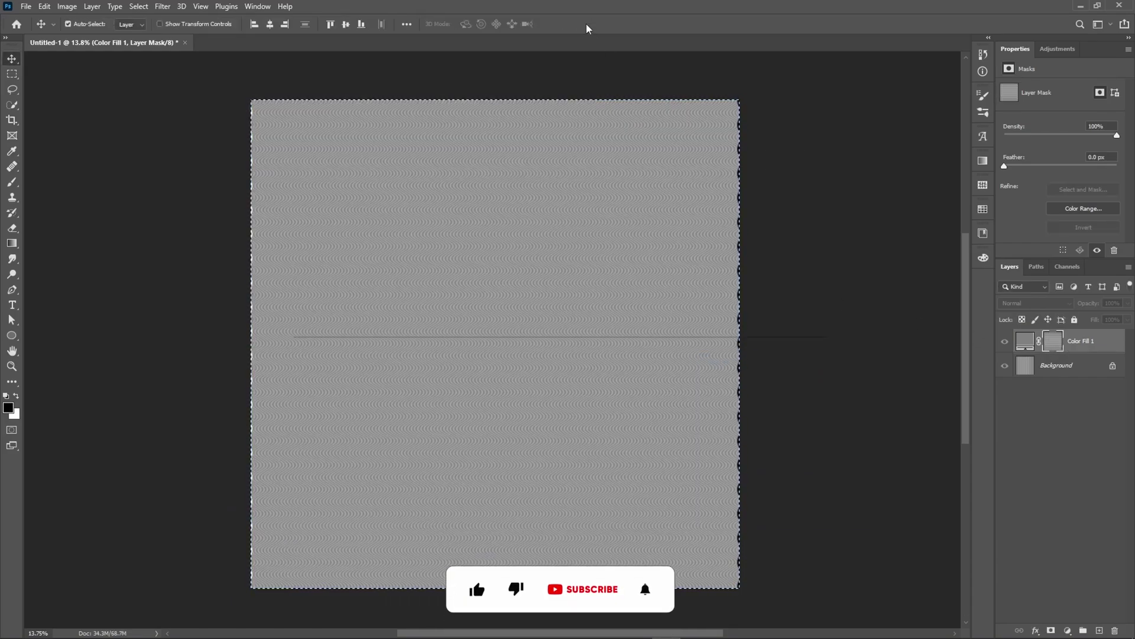
pyautogui.click(1024, 341)
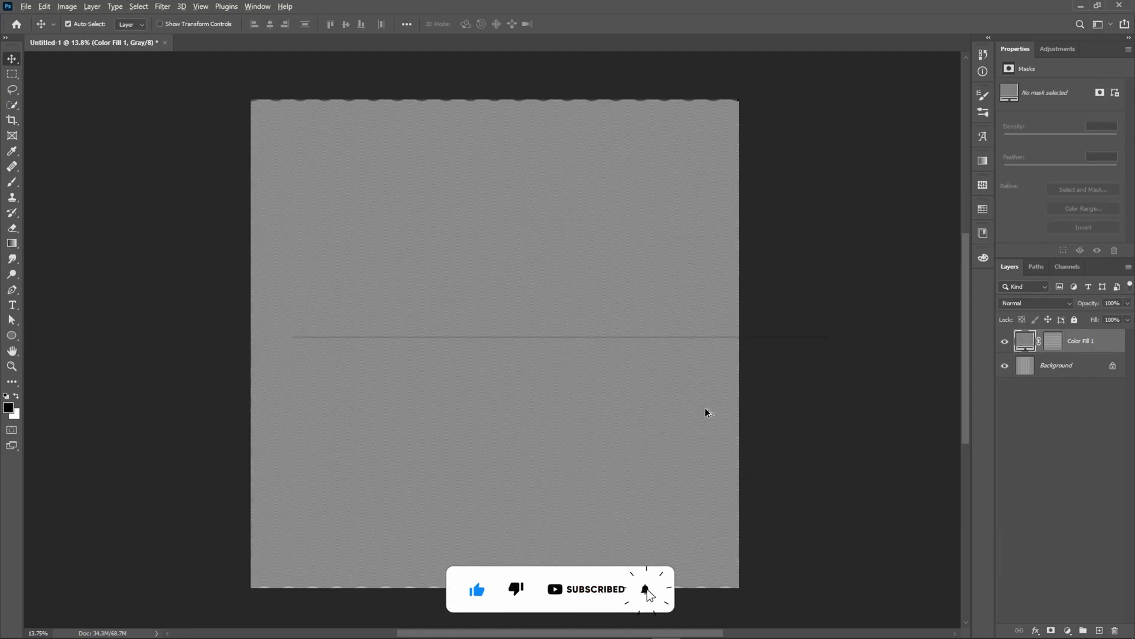
# Set the fill layer's opacity to 90% and merge it down into the Background layer
pyautogui.scroll(5, 609, 368)
pyautogui.scroll(-6, 608, 364)
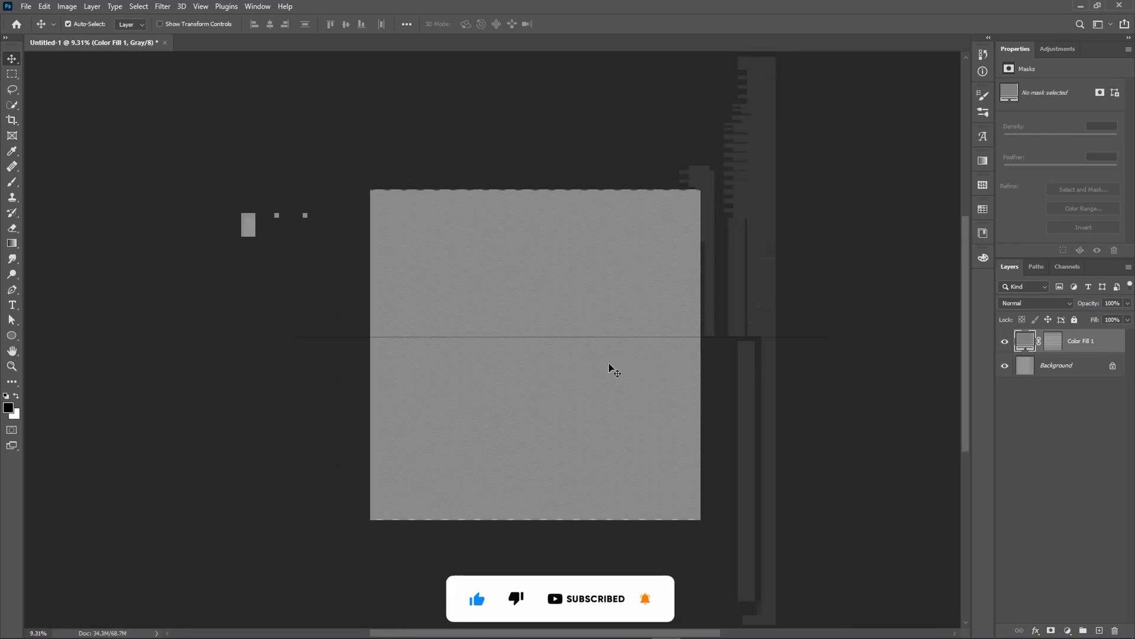
pyautogui.write('90')
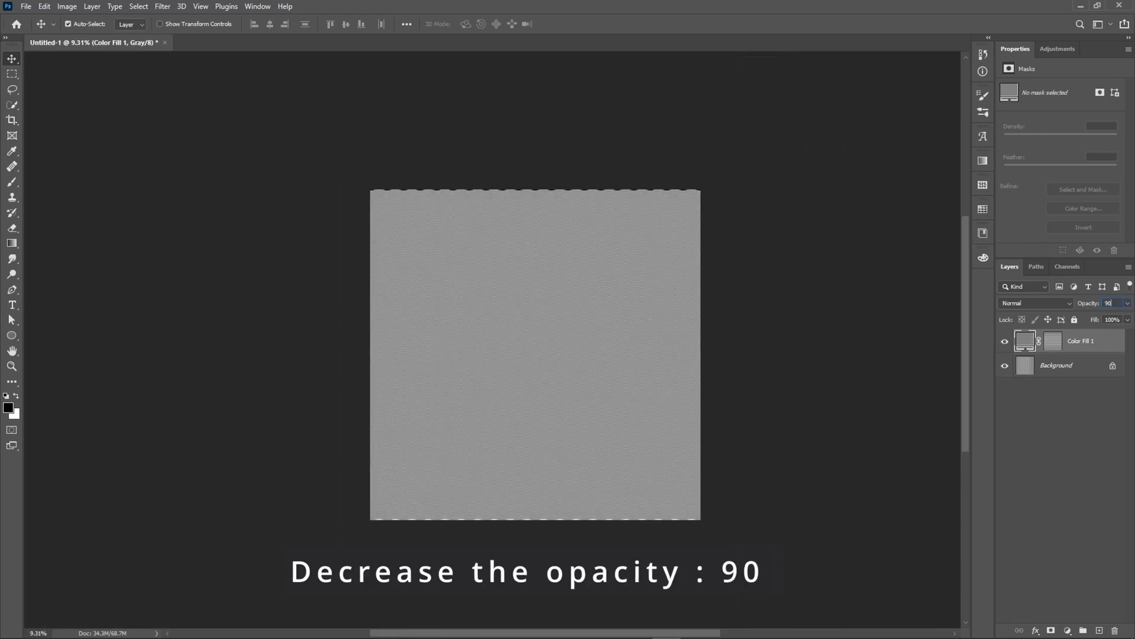
pyautogui.press('Return')
pyautogui.rightClick(1087, 343)
pyautogui.click(970, 488)
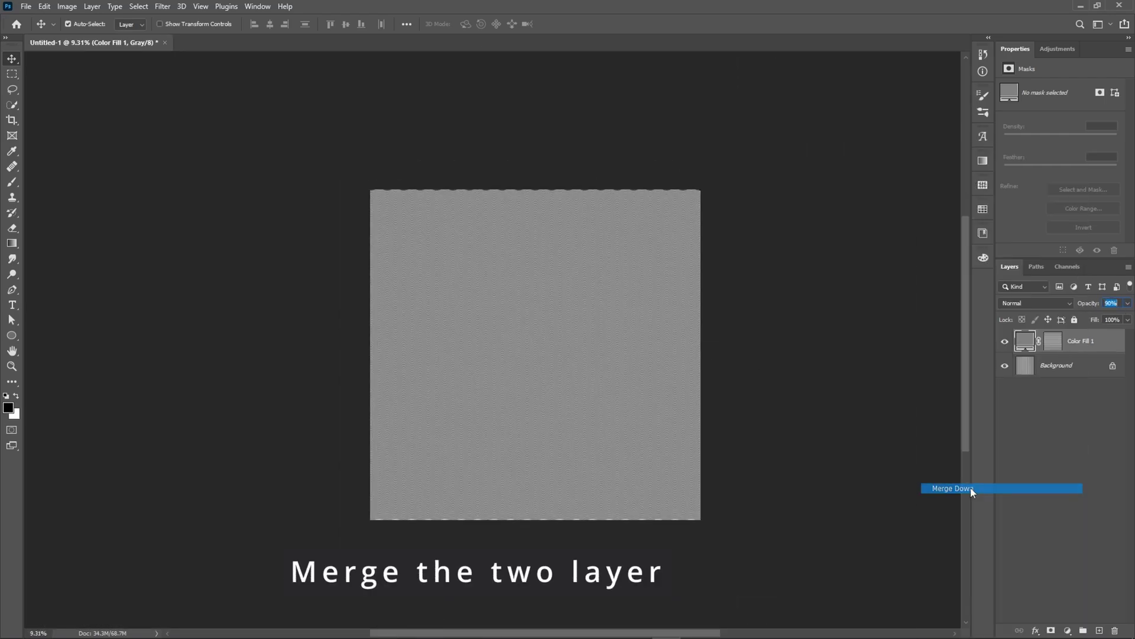
# Apply a Ripple distortion to the merged layer with an amount of 15% and size Large
pyautogui.click(162, 6)
pyautogui.moveTo(178, 181)
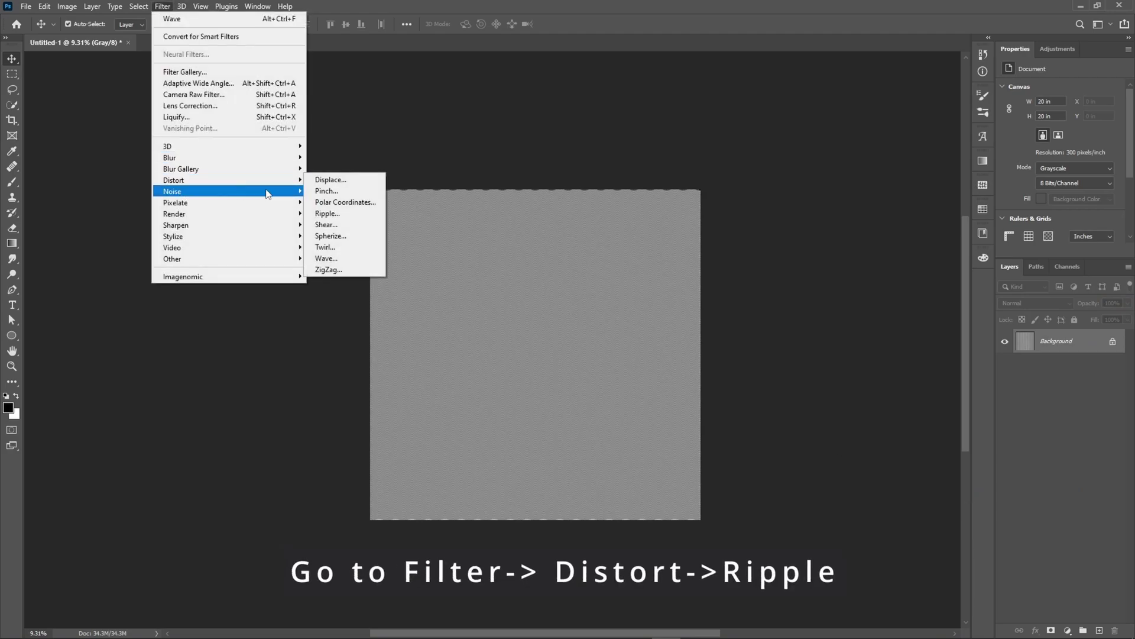
pyautogui.click(341, 217)
pyautogui.write('15')
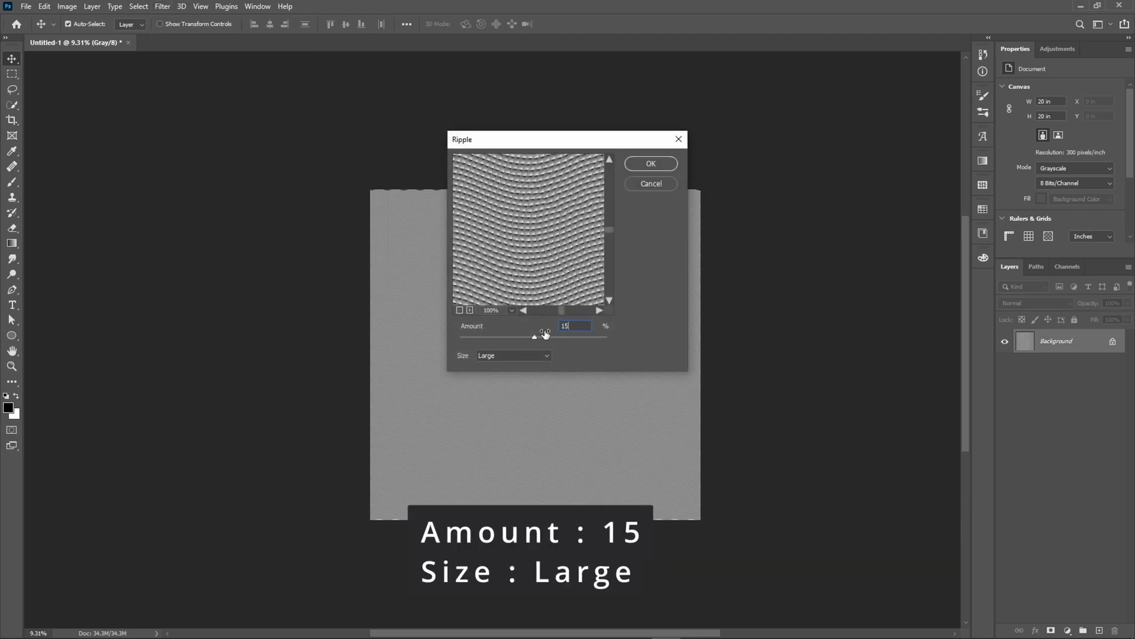
pyautogui.click(653, 163)
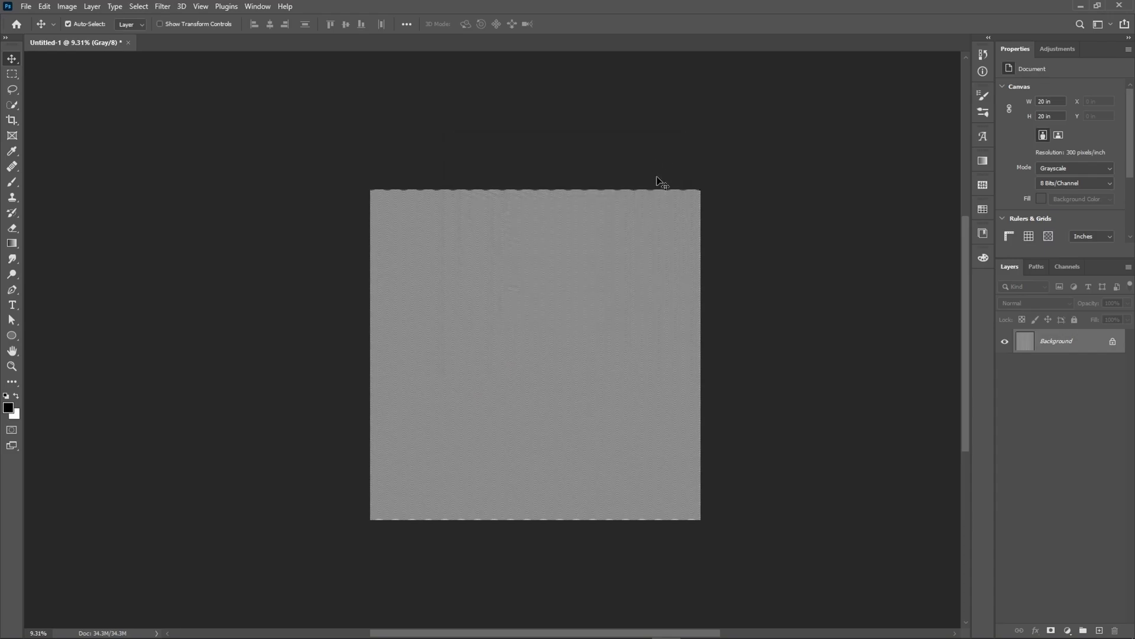
# Select the entire rippled line texture
pyautogui.scroll(3, 579, 395)
pyautogui.scroll(5, 578, 390)
pyautogui.scroll(-7, 489, 374)
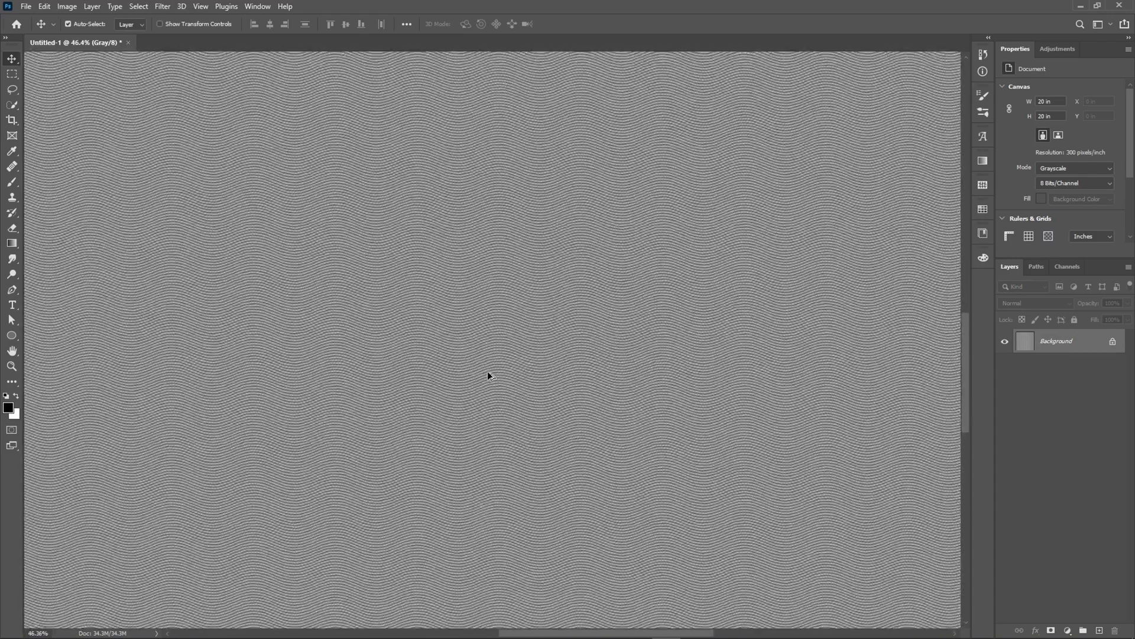
pyautogui.hotkey('ctrl', 'a')
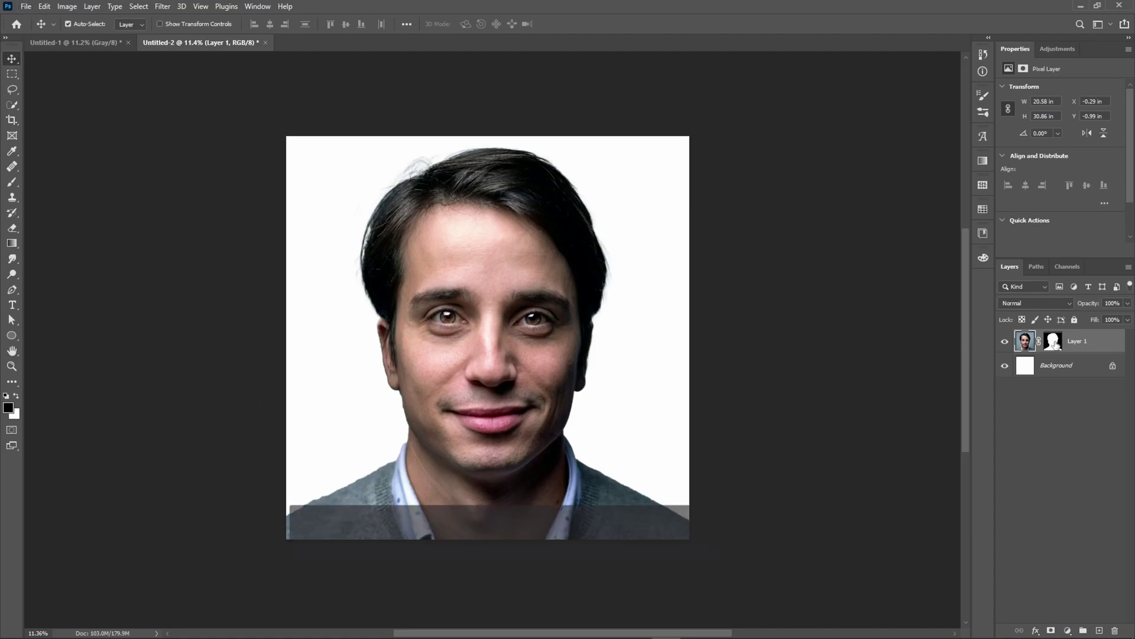
# Disable the cut-out portrait's layer mask and enable it again to check the isolated subject
pyautogui.rightClick(1054, 342)
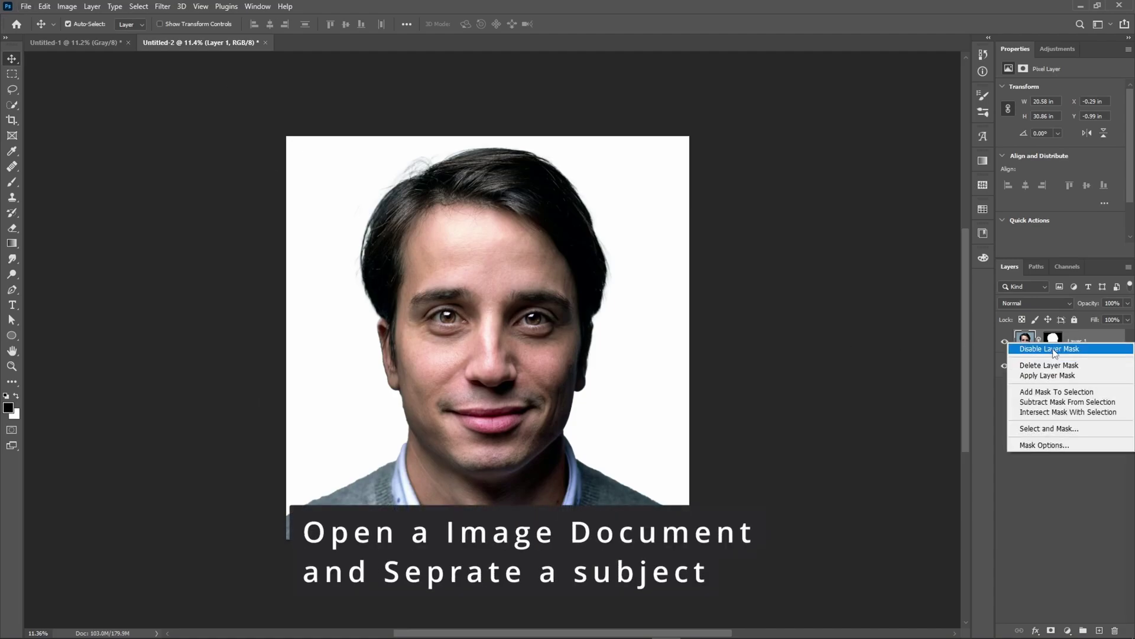
pyautogui.click(1054, 348)
pyautogui.rightClick(1055, 346)
pyautogui.click(1056, 349)
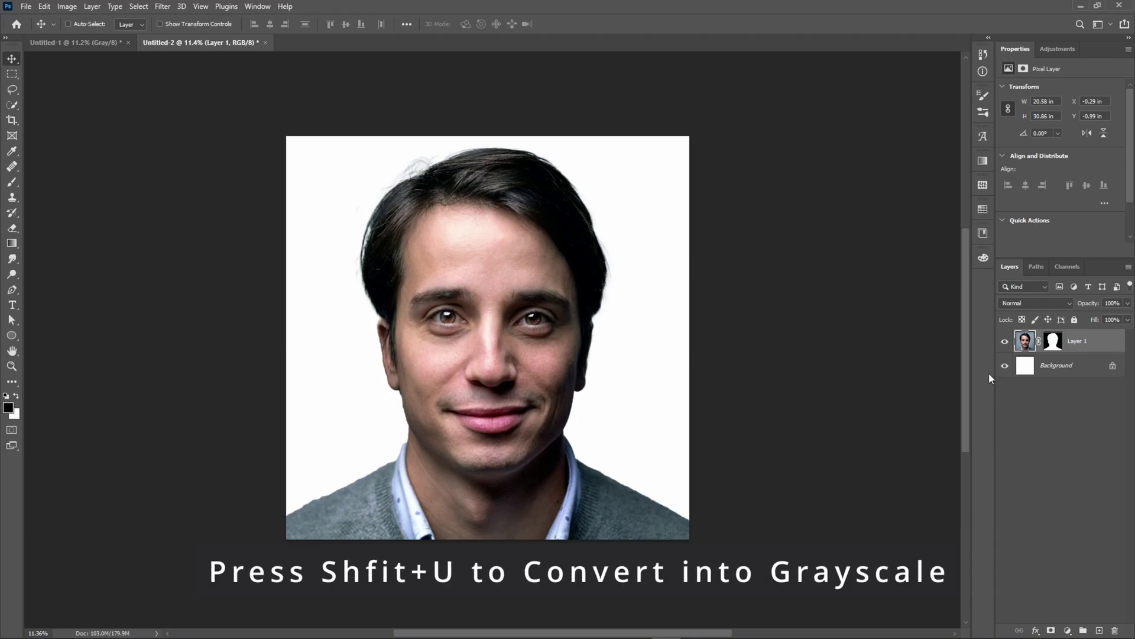
# Desaturate the portrait layer and paste the copied line texture above it in Hard Mix blend mode
pyautogui.hotkey('ctrl', 'shift', 'u')
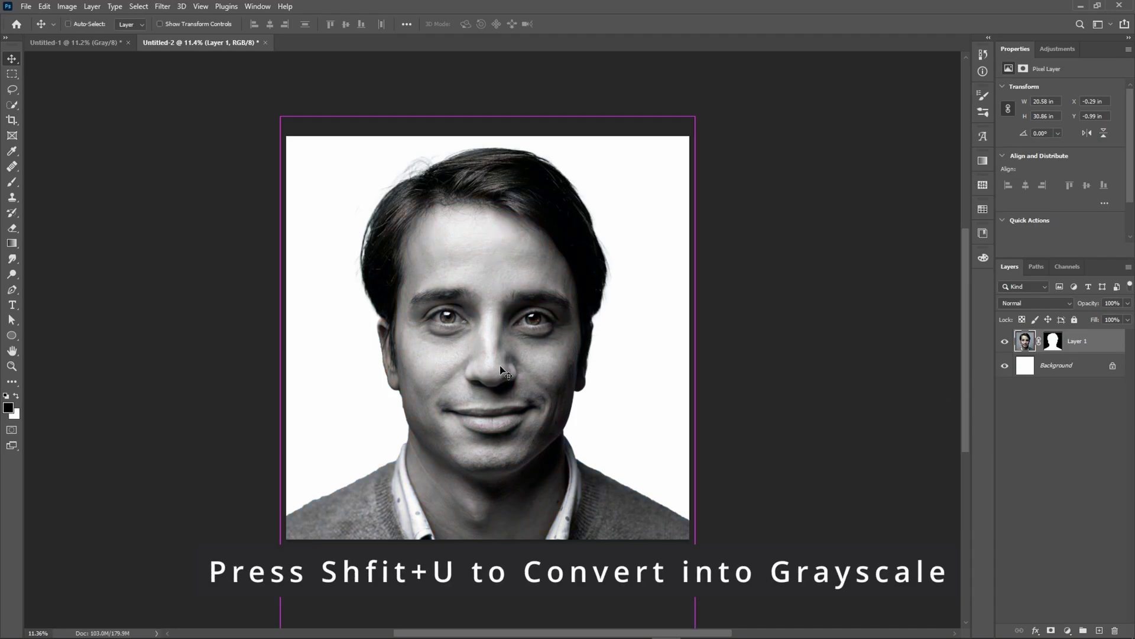
pyautogui.hotkey('ctrl', 'v')
pyautogui.click(1021, 304)
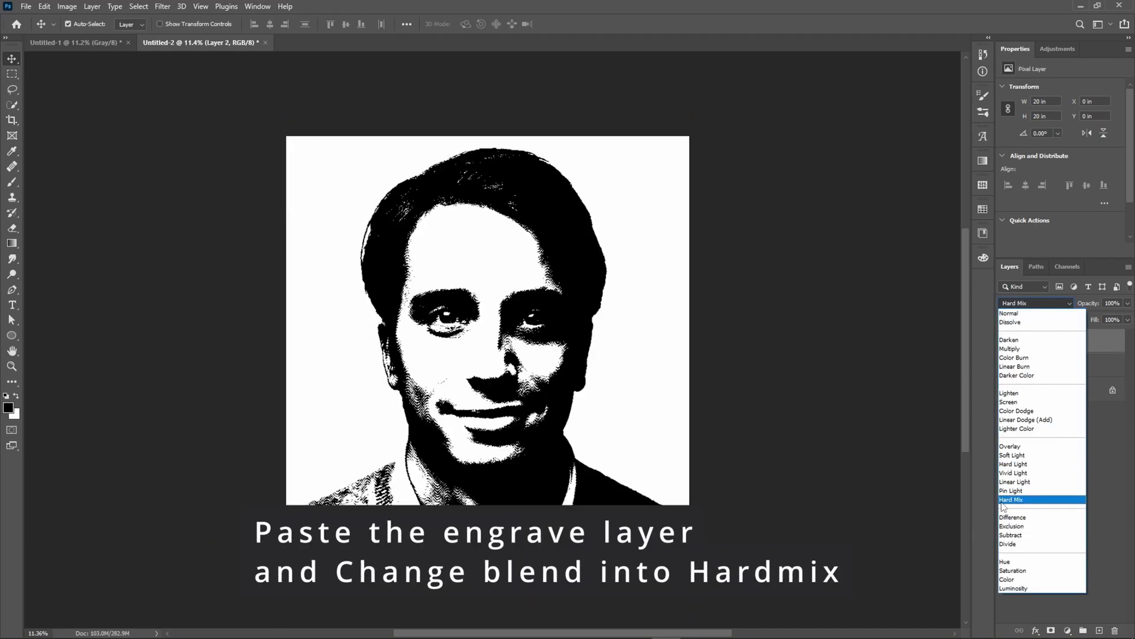
pyautogui.click(1013, 501)
pyautogui.click(857, 419)
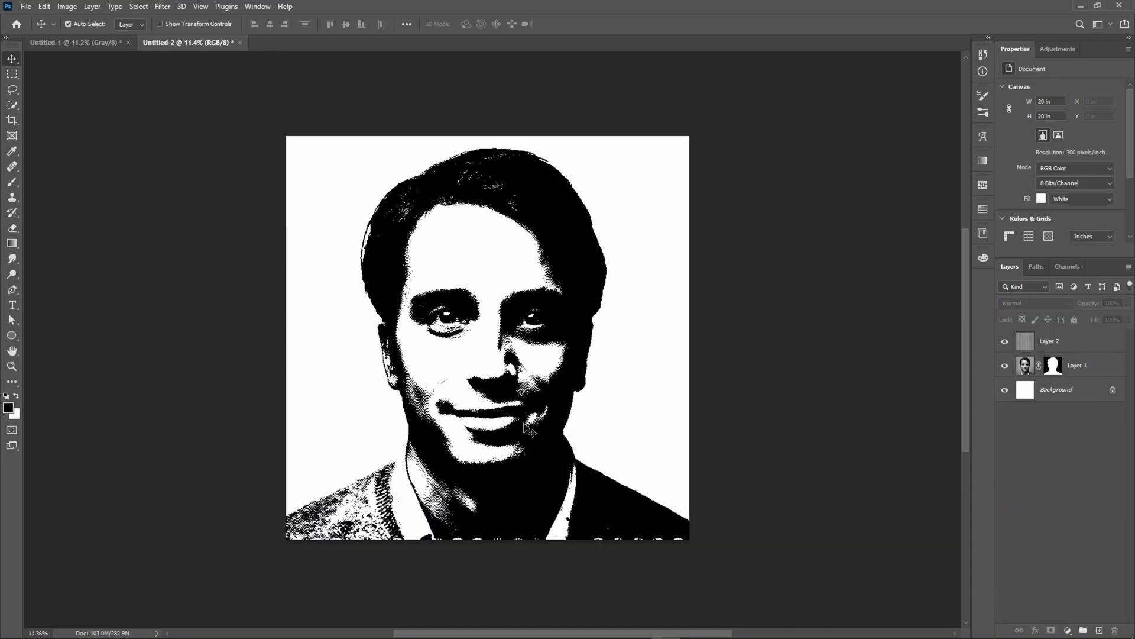
pyautogui.scroll(3, 476, 415)
pyautogui.scroll(-2, 476, 416)
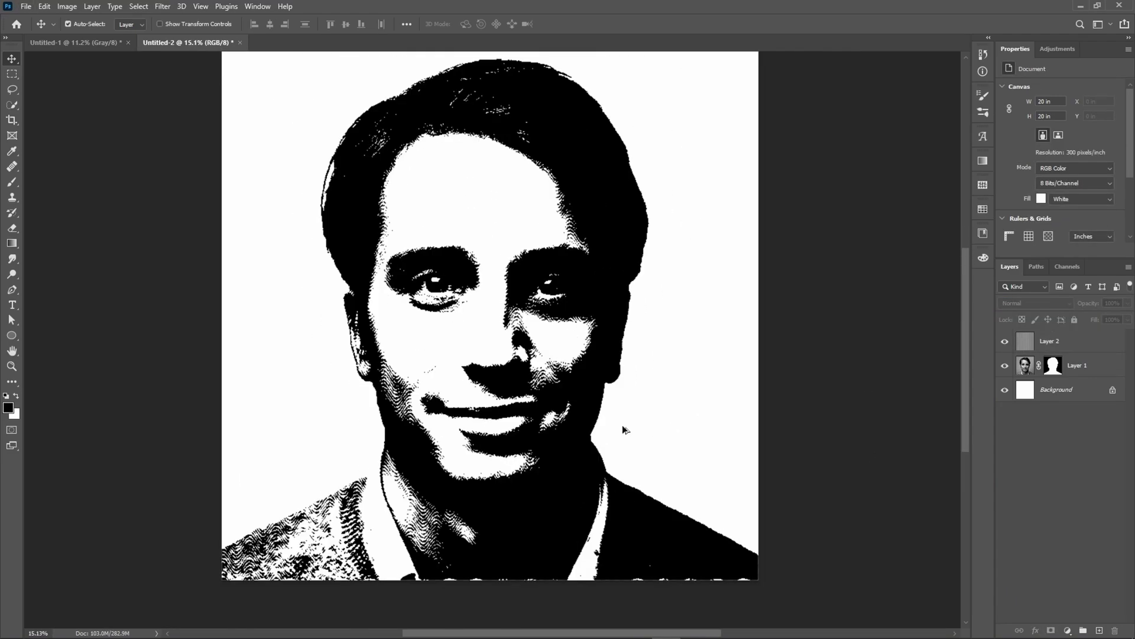
# Apply Shadows/Highlights to the portrait on Layer 1 with Shadows at 80% and Highlights at 73%
pyautogui.click(539, 424)
pyautogui.scroll(1, 515, 381)
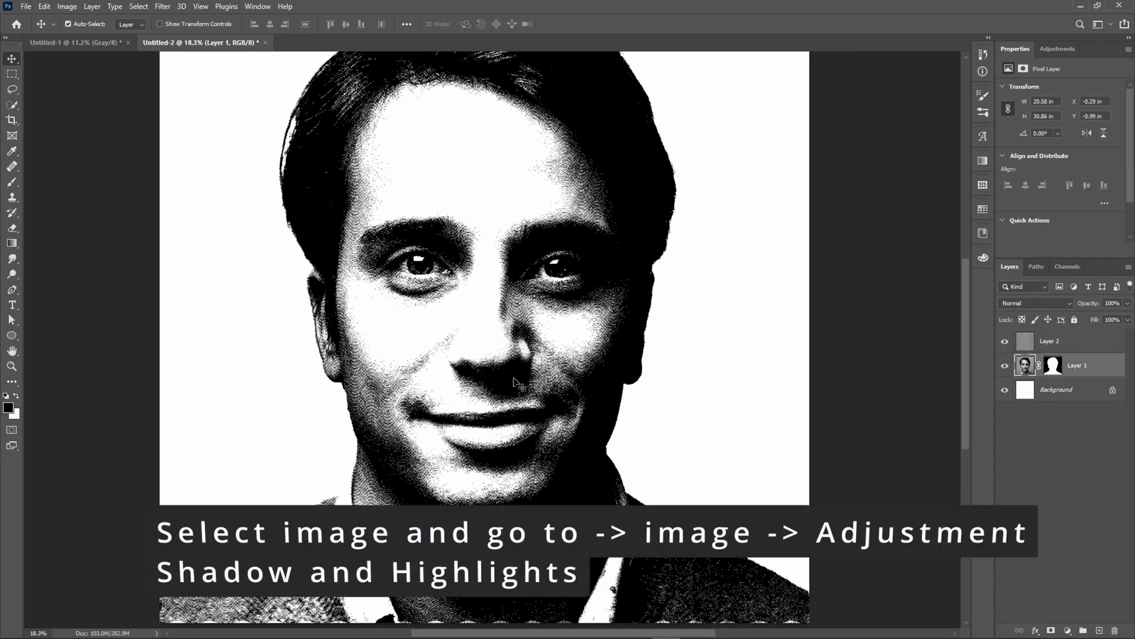
pyautogui.click(45, 6)
pyautogui.moveTo(59, 9)
pyautogui.moveTo(70, 38)
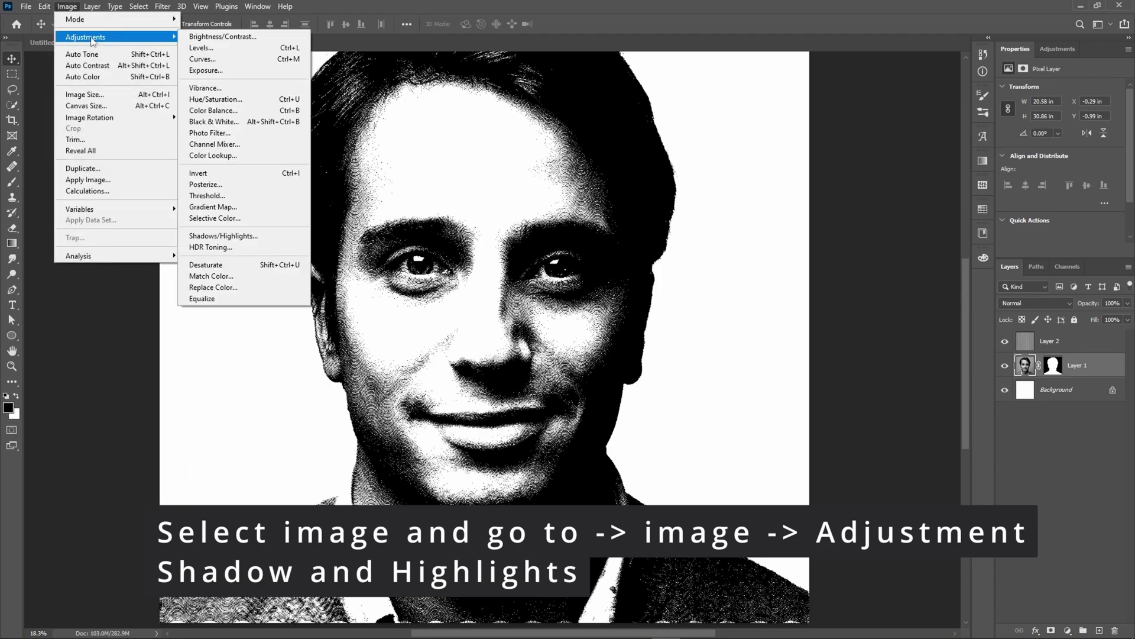
pyautogui.click(213, 236)
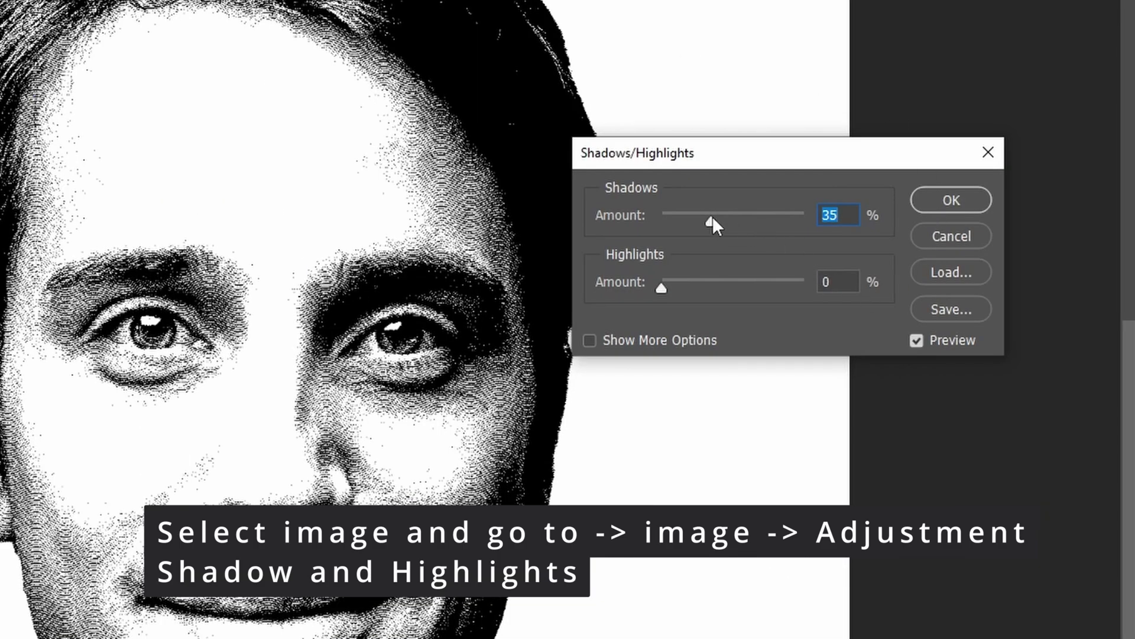
pyautogui.moveTo(713, 218); pyautogui.dragTo(776, 226)
pyautogui.moveTo(665, 288); pyautogui.dragTo(766, 289)
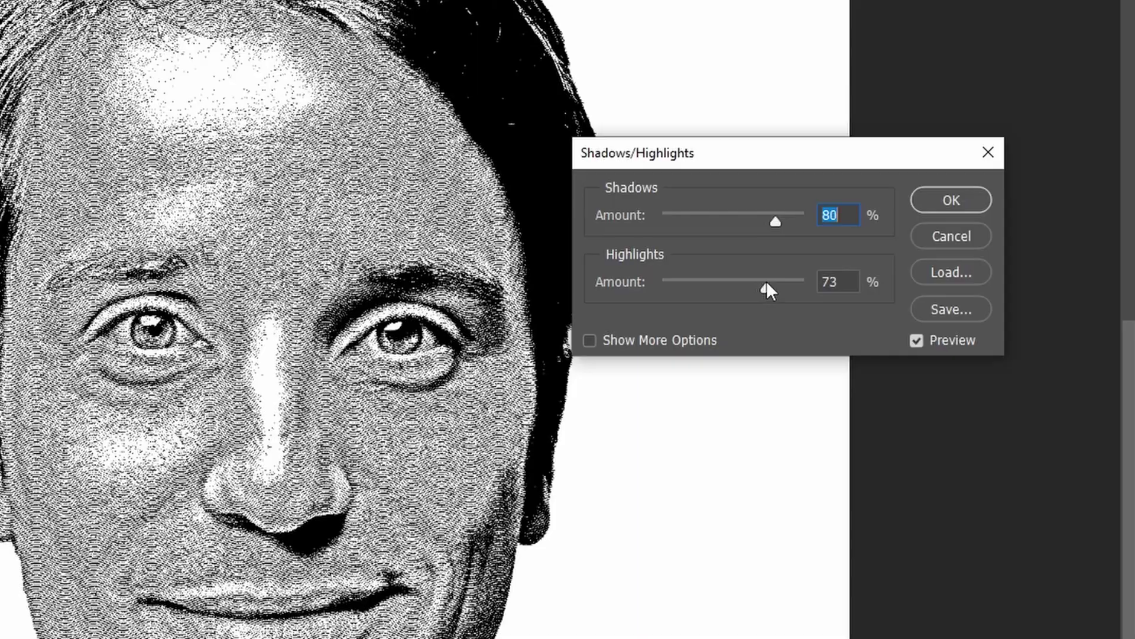
pyautogui.click(952, 200)
# Apply the Oil Paint filter to Layer 1 with Stylization, Cleanliness, Scale and Bristle Detail at 10.0 and Lighting off
pyautogui.hotkey('ctrl', '-')
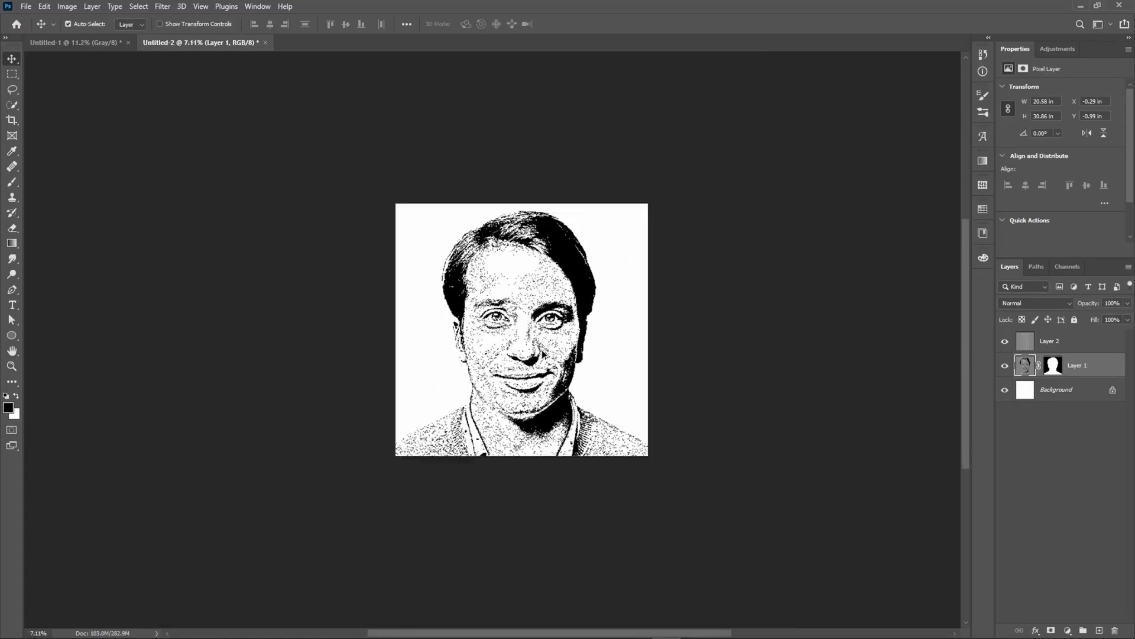
pyautogui.scroll(5, 541, 356)
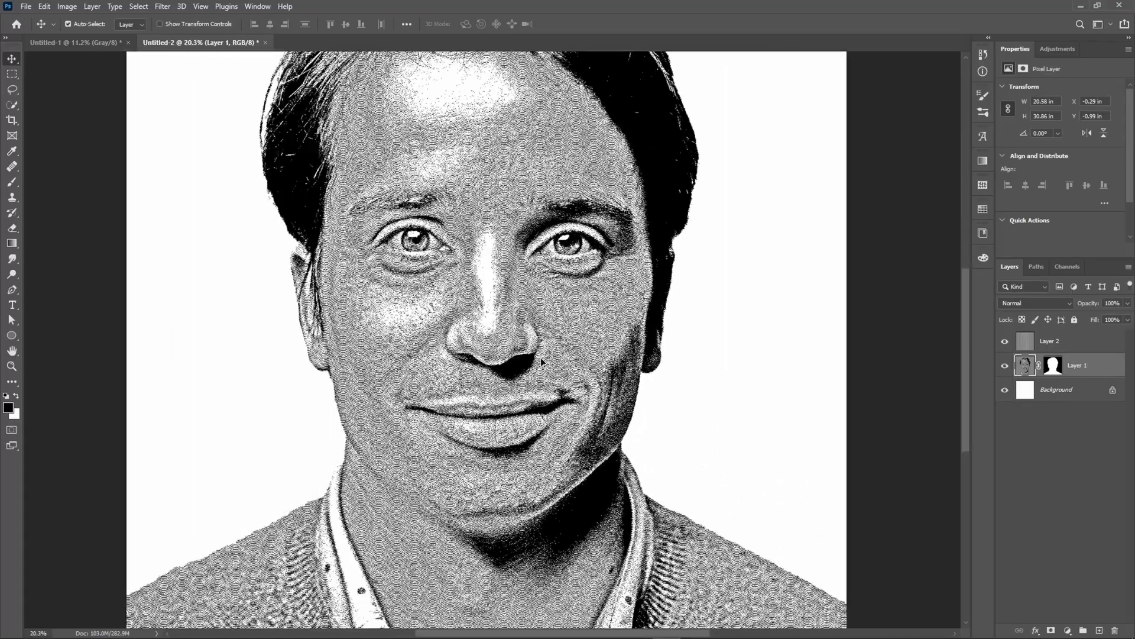
pyautogui.scroll(-2, 541, 357)
pyautogui.scroll(-1, 542, 357)
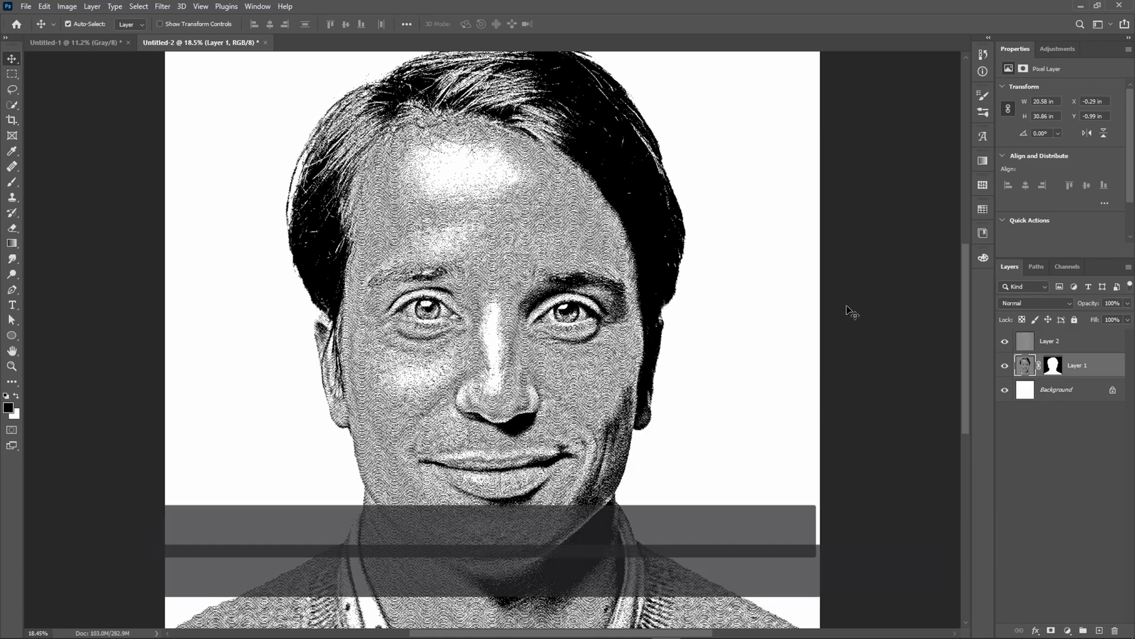
pyautogui.click(162, 6)
pyautogui.moveTo(236, 240)
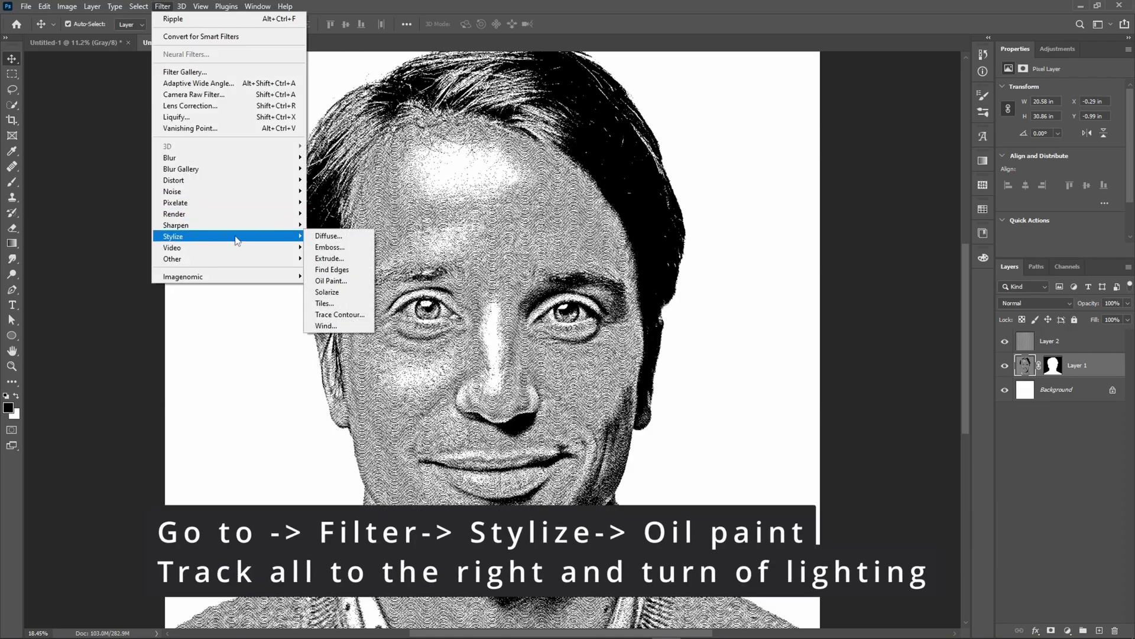
pyautogui.click(331, 280)
pyautogui.moveTo(568, 264)
pyautogui.mouseDown()
pyautogui.moveTo(640, 272)
pyautogui.moveTo(667, 301)
pyautogui.mouseUp()
pyautogui.moveTo(639, 363); pyautogui.dragTo(675, 358)
pyautogui.click(490, 386)
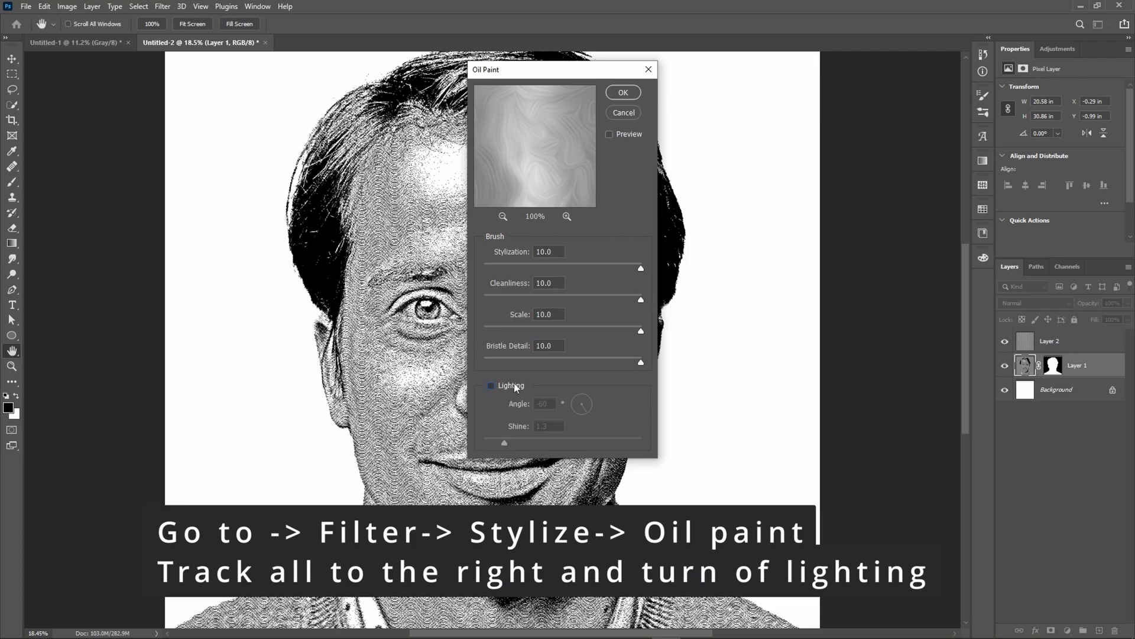
pyautogui.click(622, 94)
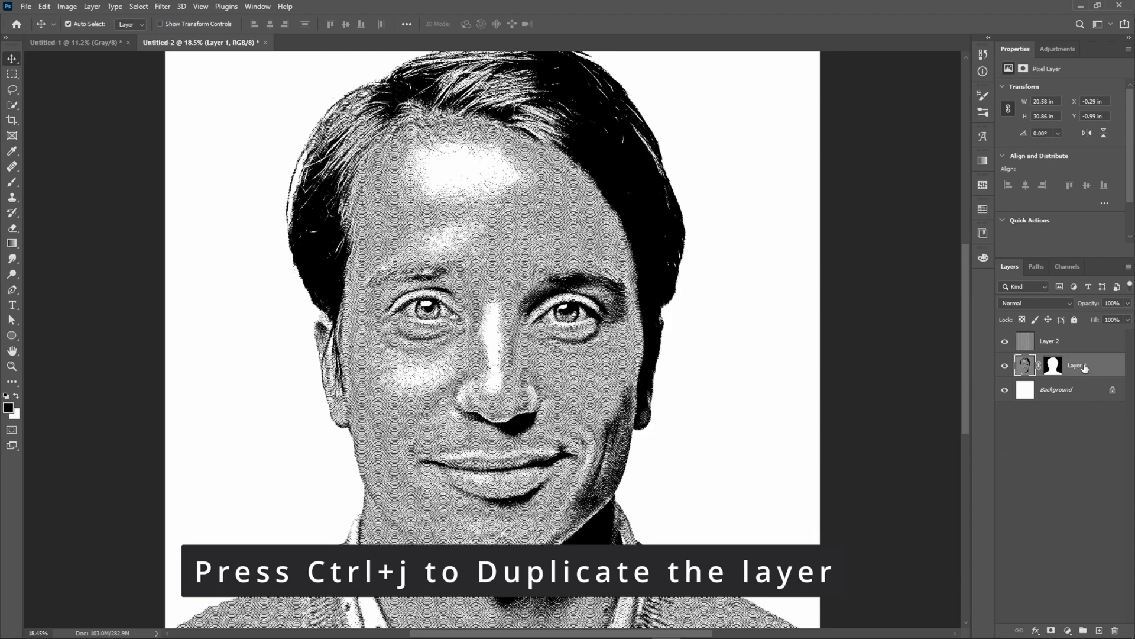
# Duplicate Layer 1 and reapply the Oil Paint filter to the copy to smooth its texture
pyautogui.hotkey('ctrl', 'j')
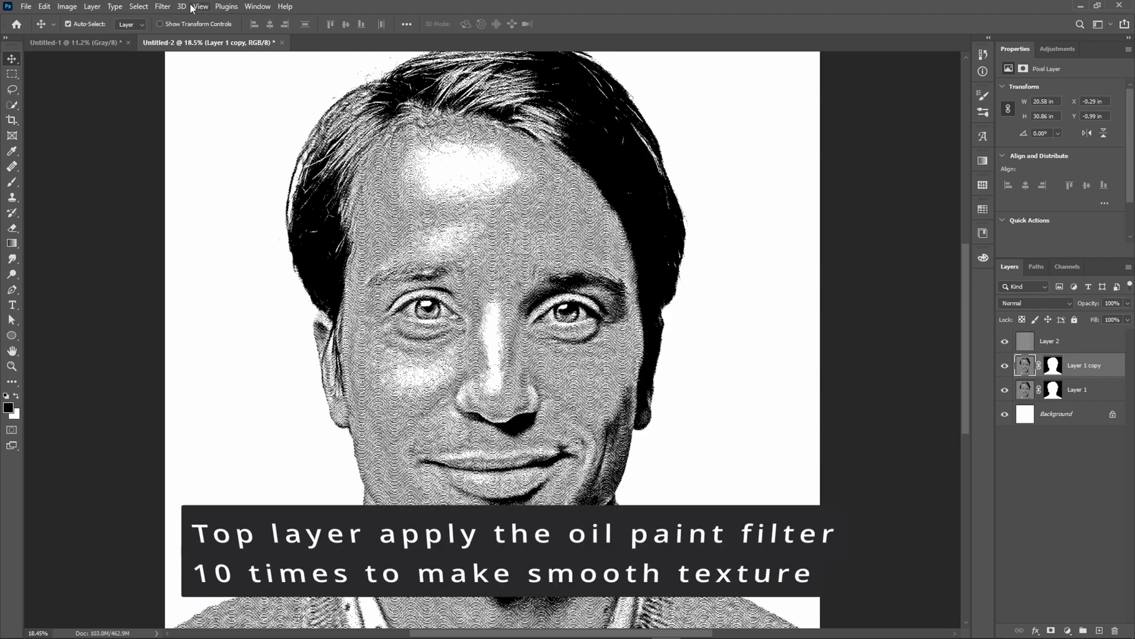
pyautogui.click(162, 6)
pyautogui.click(179, 20)
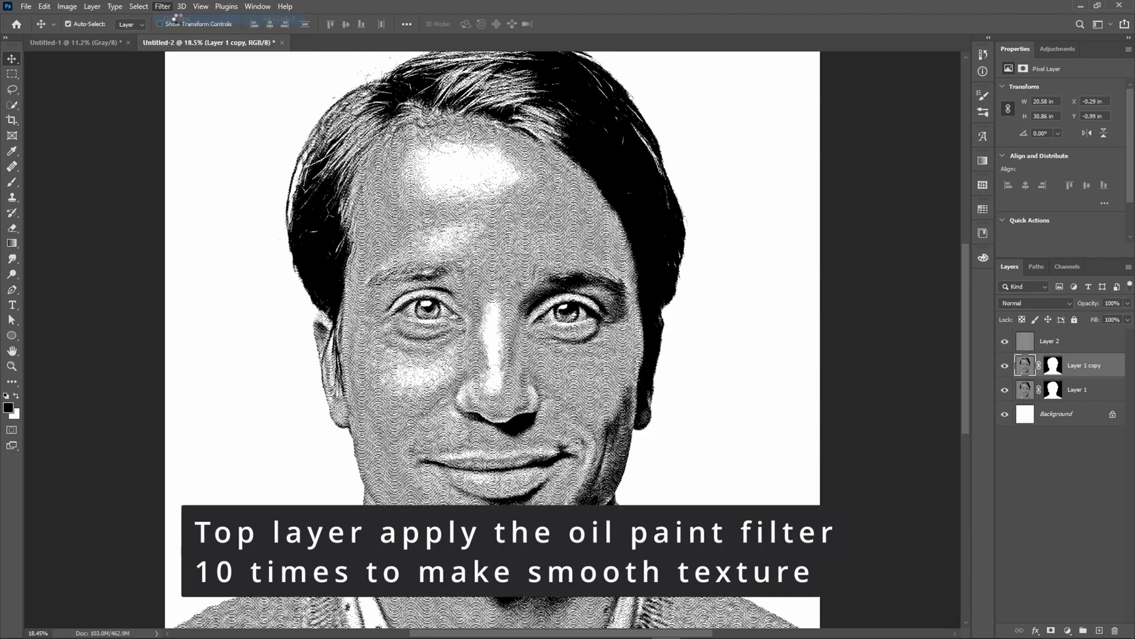
pyautogui.scroll(1, 576, 403)
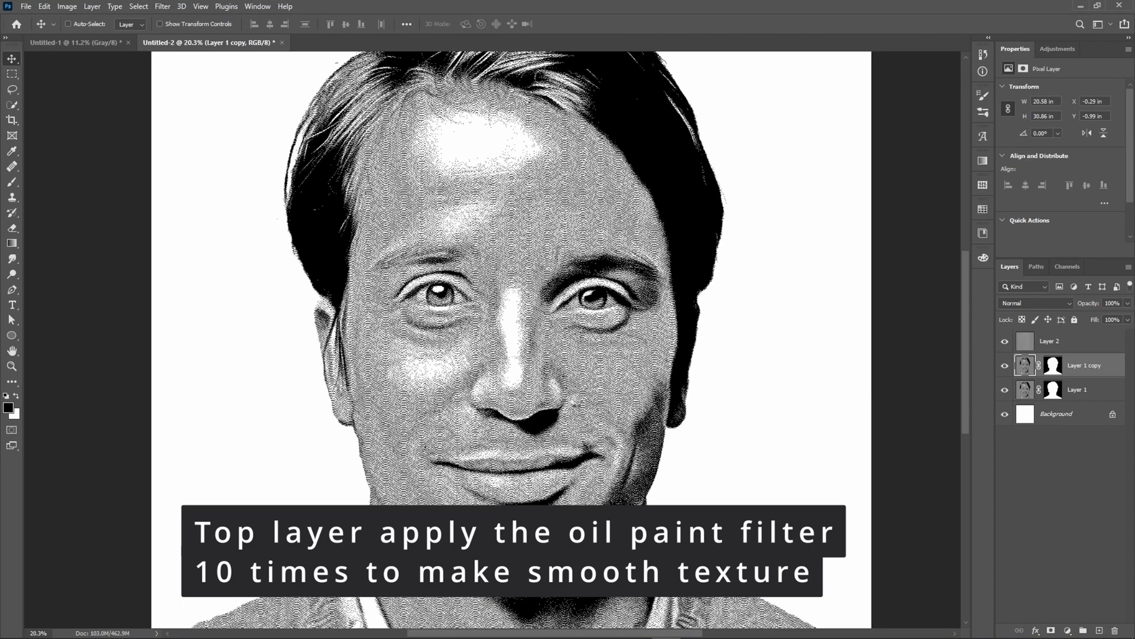
pyautogui.scroll(-2, 579, 407)
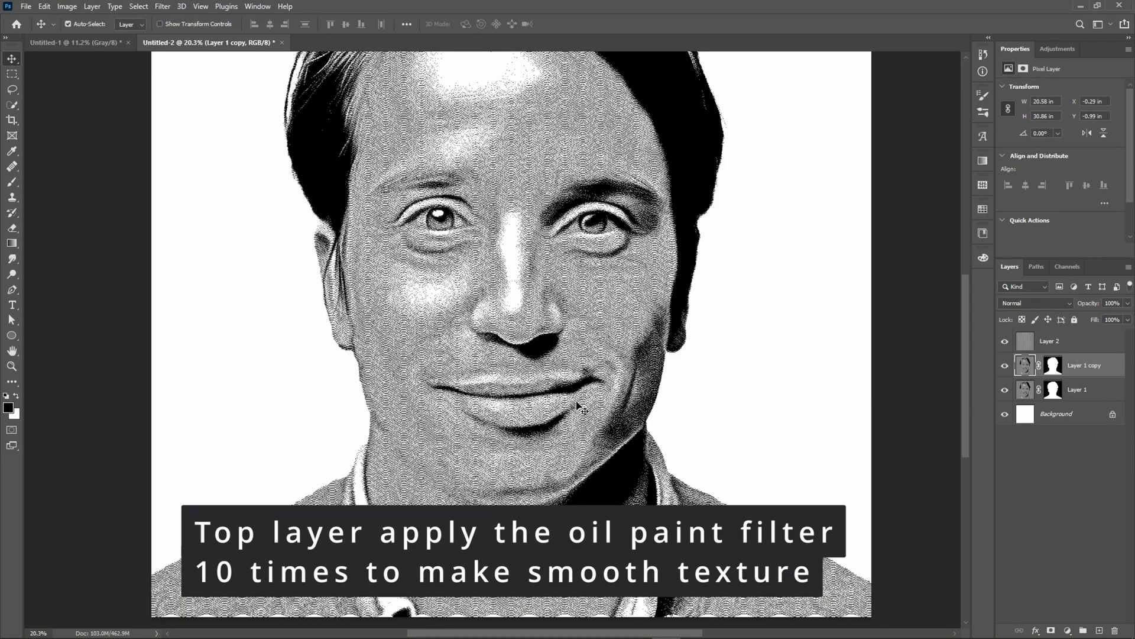
pyautogui.scroll(1, 576, 406)
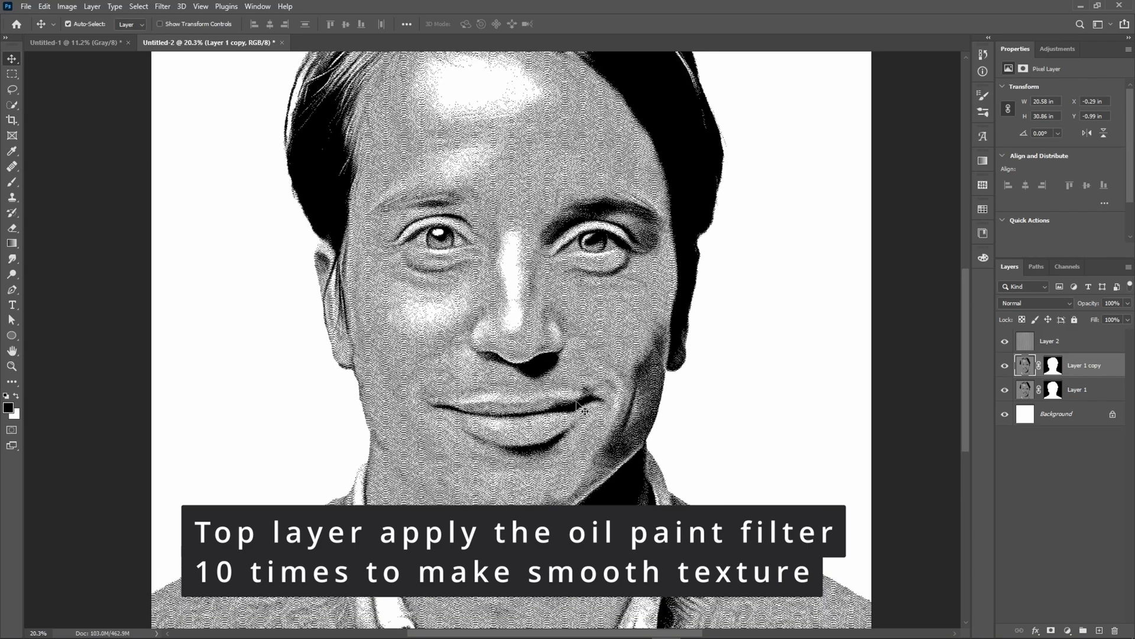
# Paint black over the eye area on the Layer 1 copy's mask with a soft brush of about 136 px
pyautogui.click(1053, 365)
pyautogui.press('b')
pyautogui.rightClick(218, 178)
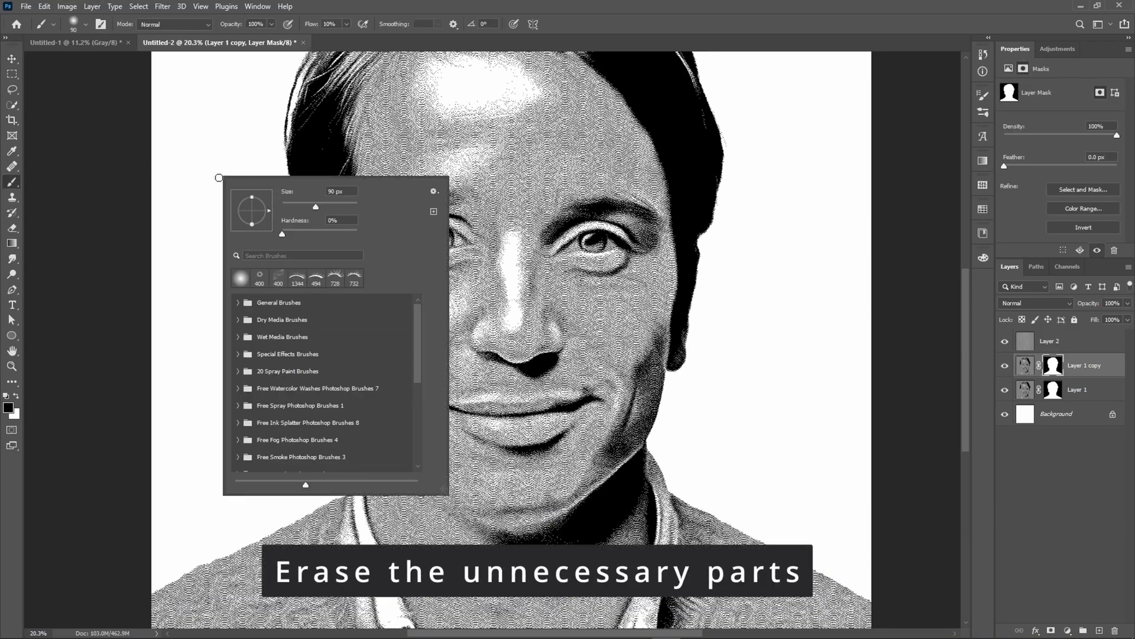
pyautogui.moveTo(327, 206); pyautogui.dragTo(328, 207)
pyautogui.click(196, 252)
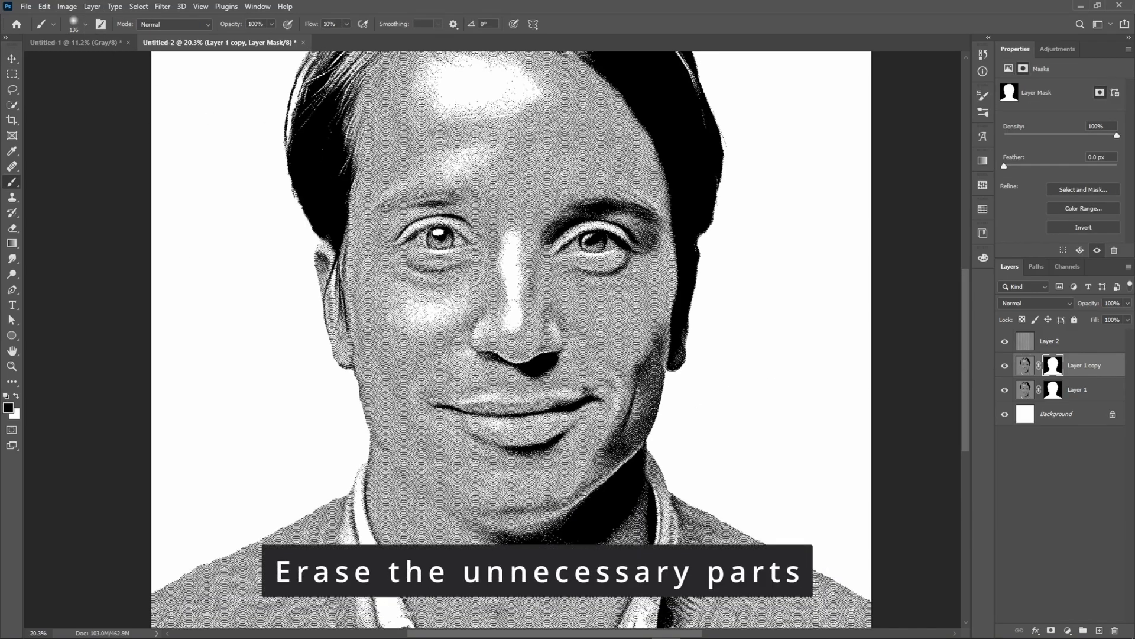
pyautogui.moveTo(583, 254); pyautogui.dragTo(565, 251)
pyautogui.click(13, 59)
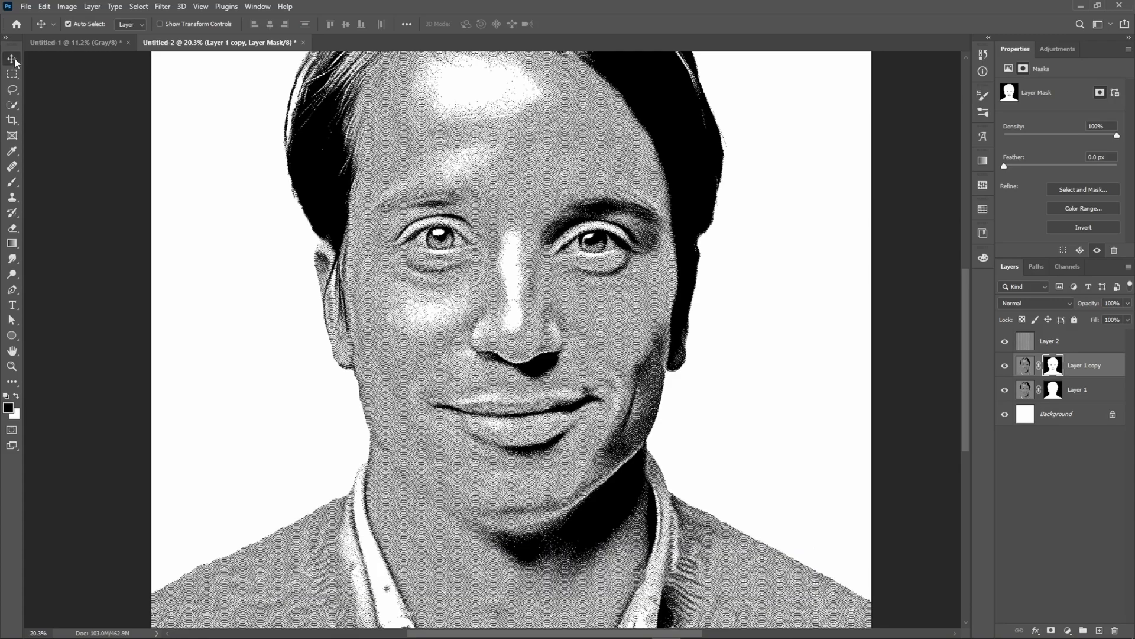
pyautogui.click(100, 266)
# Add a Levels adjustment layer directly above Layer 1 copy
pyautogui.click(508, 373)
pyautogui.scroll(-2, 509, 374)
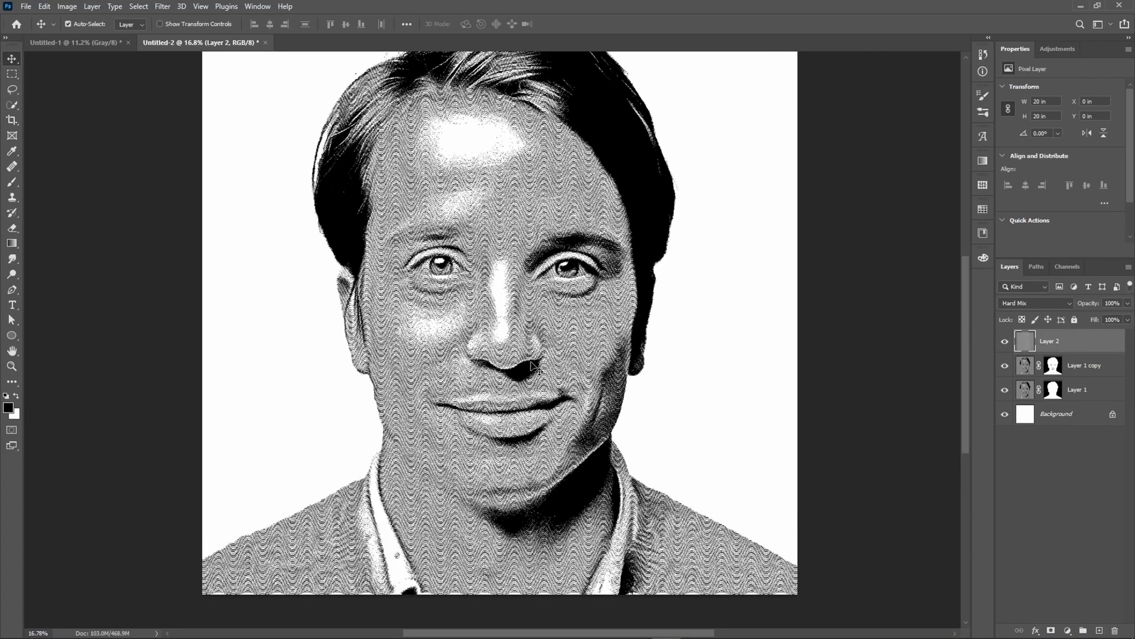
pyautogui.scroll(2, 458, 343)
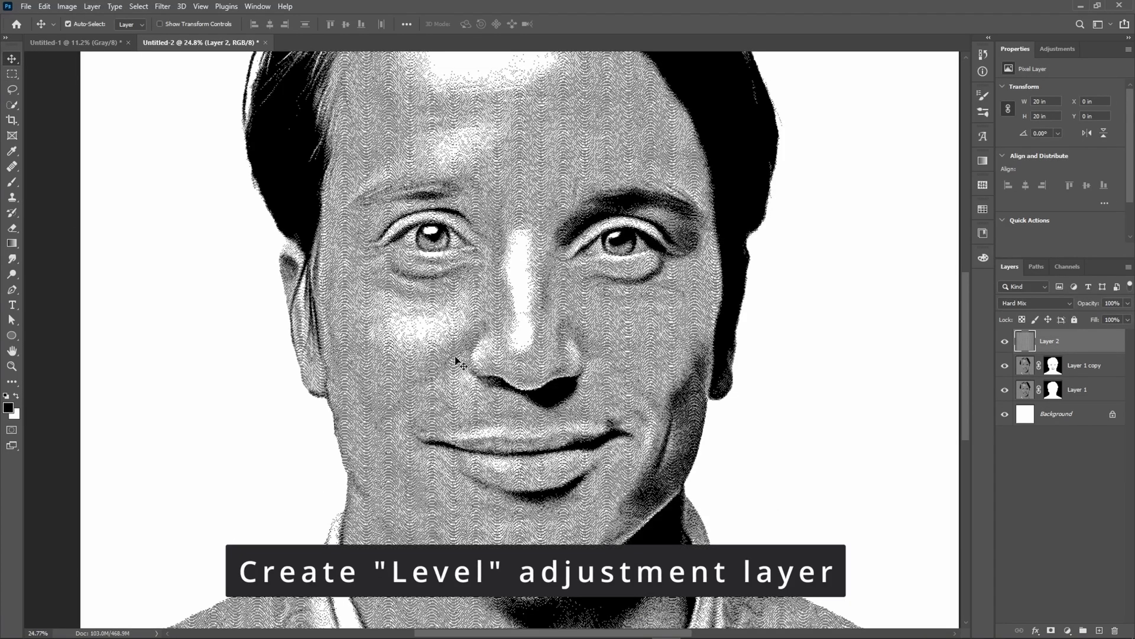
pyautogui.click(1071, 368)
pyautogui.click(1067, 631)
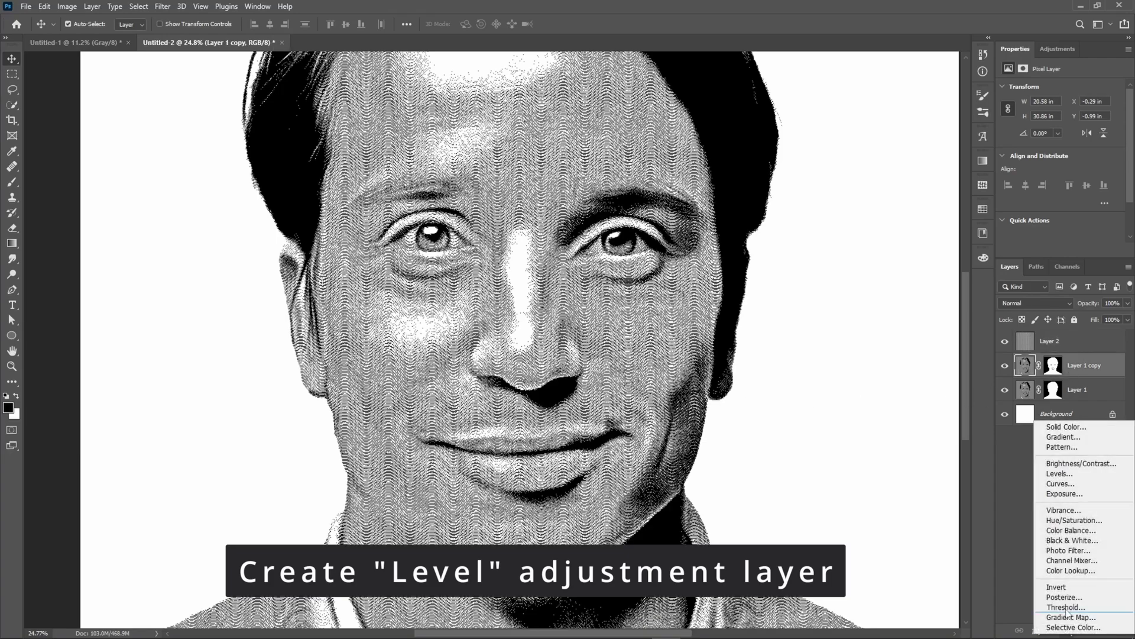
pyautogui.click(1059, 477)
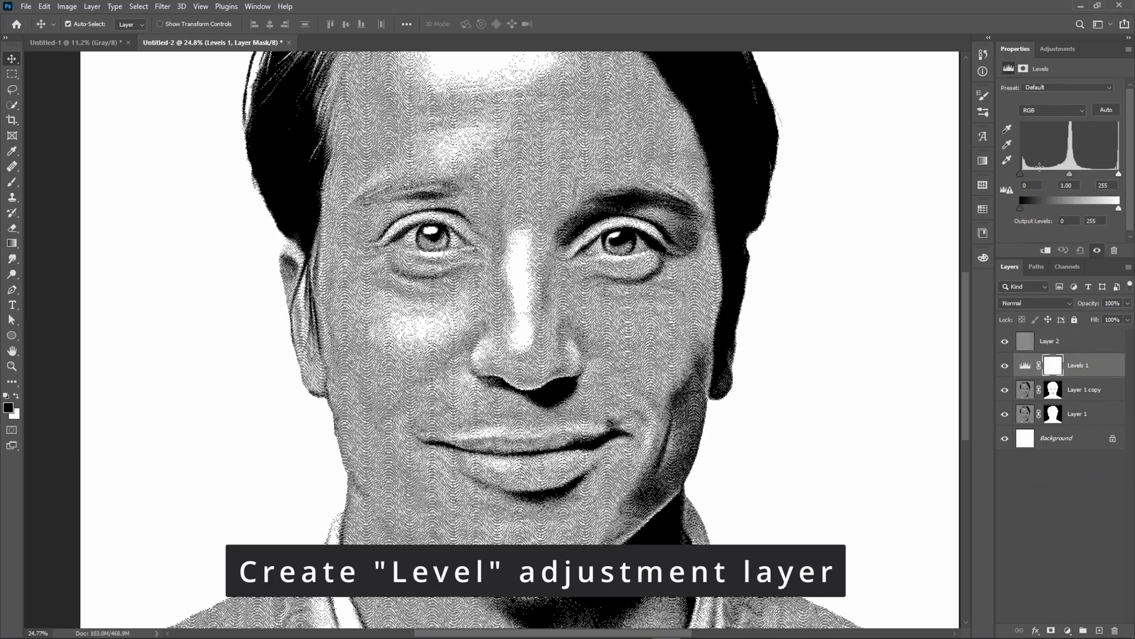
# Set the Levels adjustment's midtone input to 0.57, white input to 209 and black output level to 21
pyautogui.moveTo(1021, 174)
pyautogui.mouseDown()
pyautogui.moveTo(1037, 172)
pyautogui.moveTo(1026, 176)
pyautogui.mouseUp()
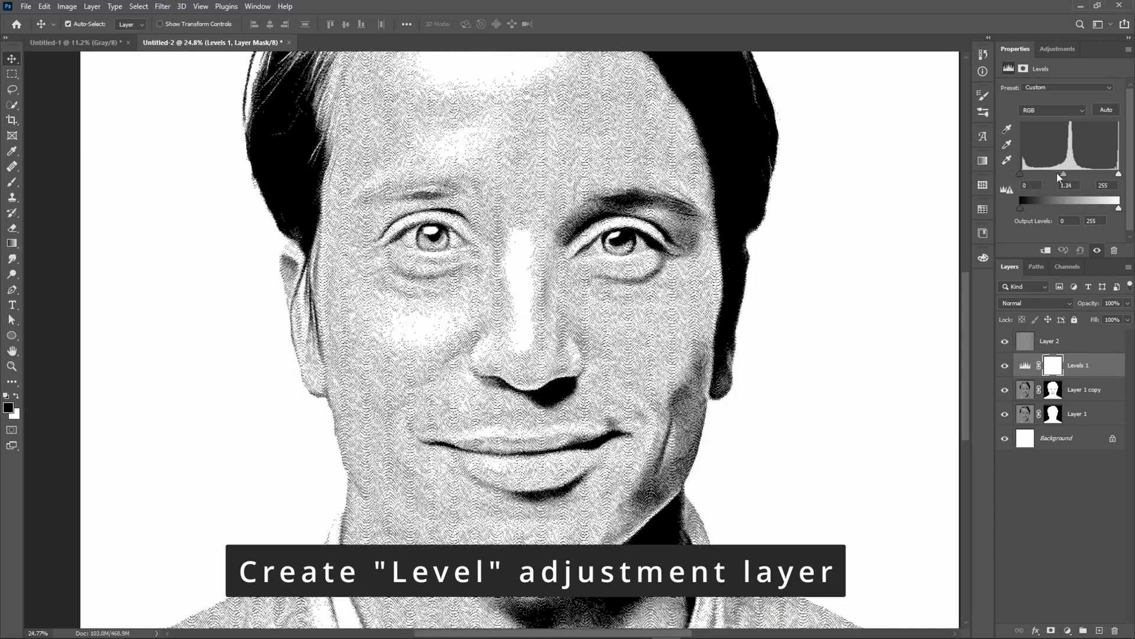
pyautogui.moveTo(1056, 172); pyautogui.dragTo(1073, 172)
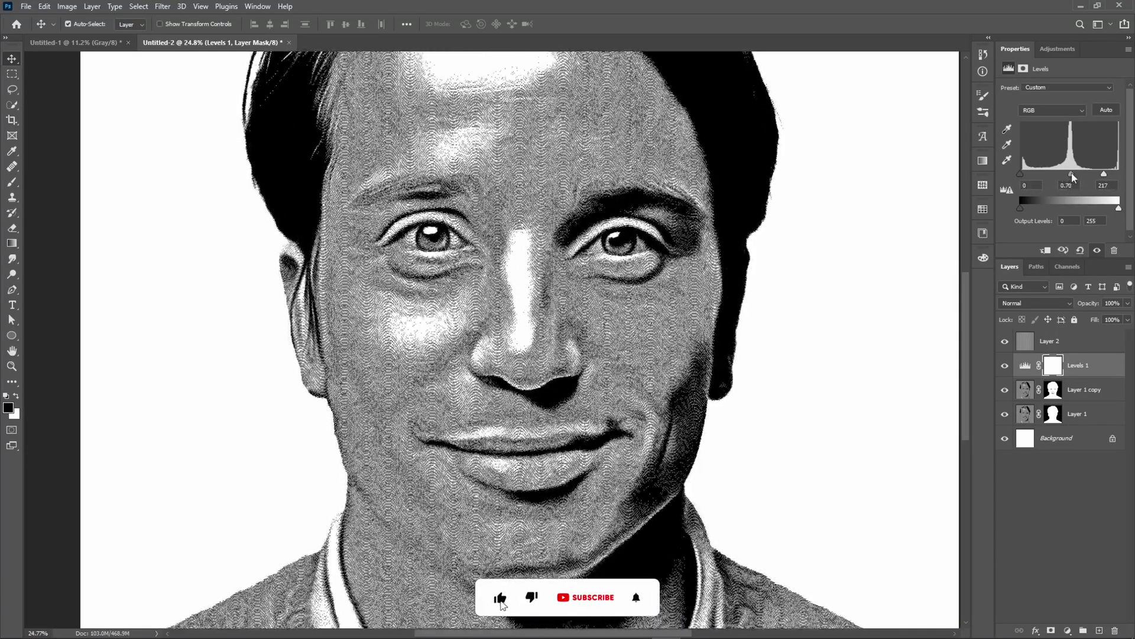
pyautogui.moveTo(1026, 208); pyautogui.dragTo(1027, 208)
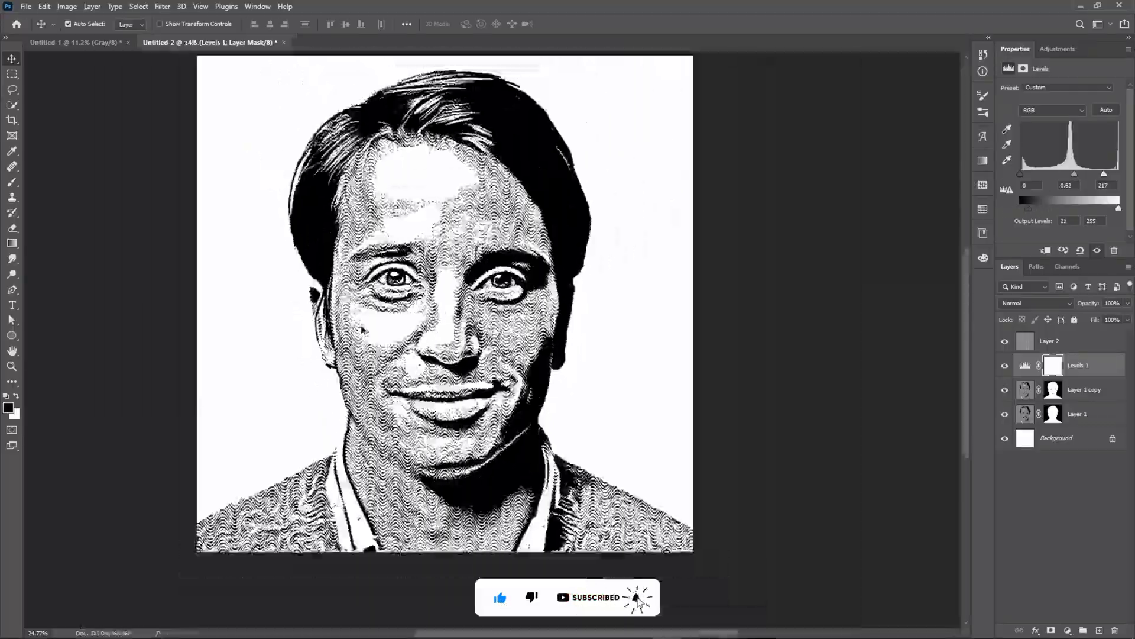
pyautogui.scroll(15, 487, 346)
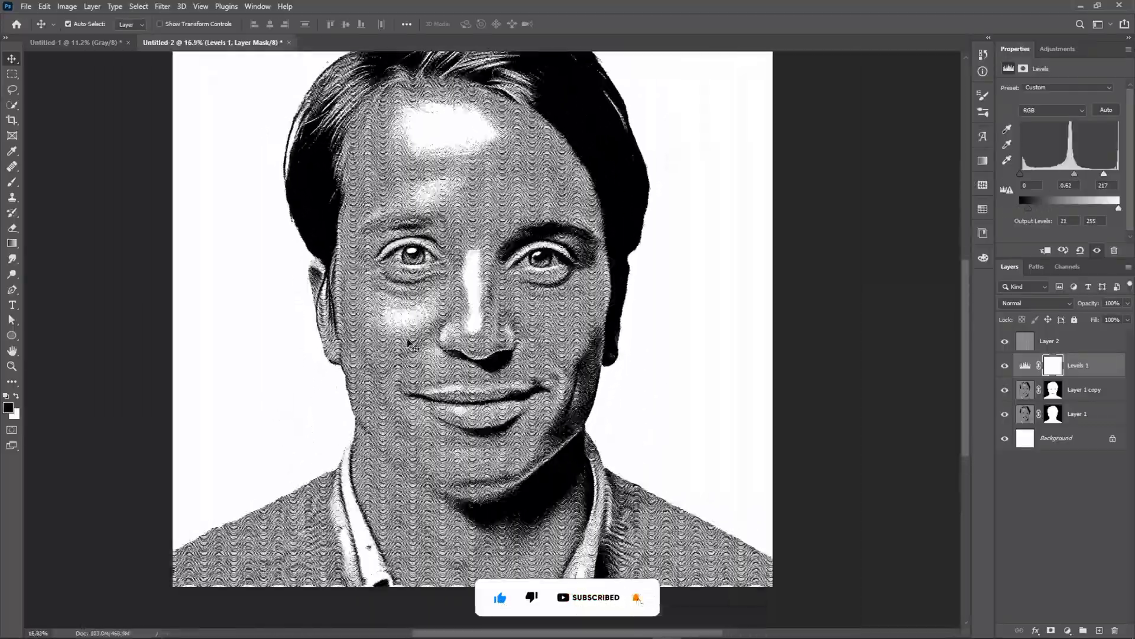
pyautogui.scroll(-15, 487, 346)
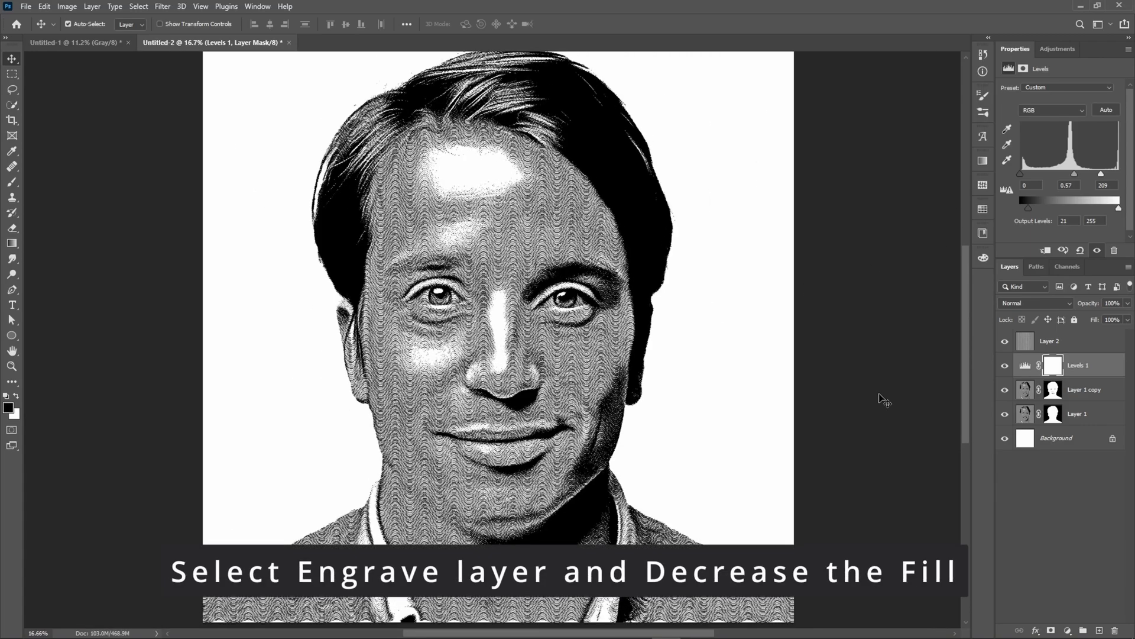
# Lower the Fill of the Hard Mix line texture on Layer 2 and deselect the layer
pyautogui.click(1084, 341)
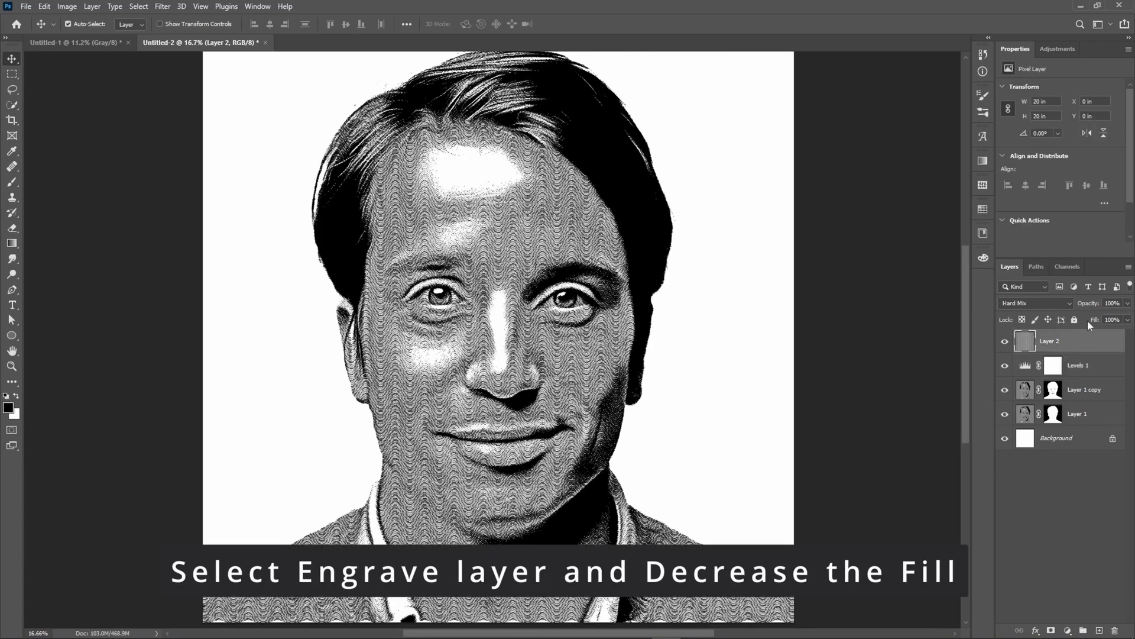
pyautogui.click(914, 450)
pyautogui.scroll(4, 528, 373)
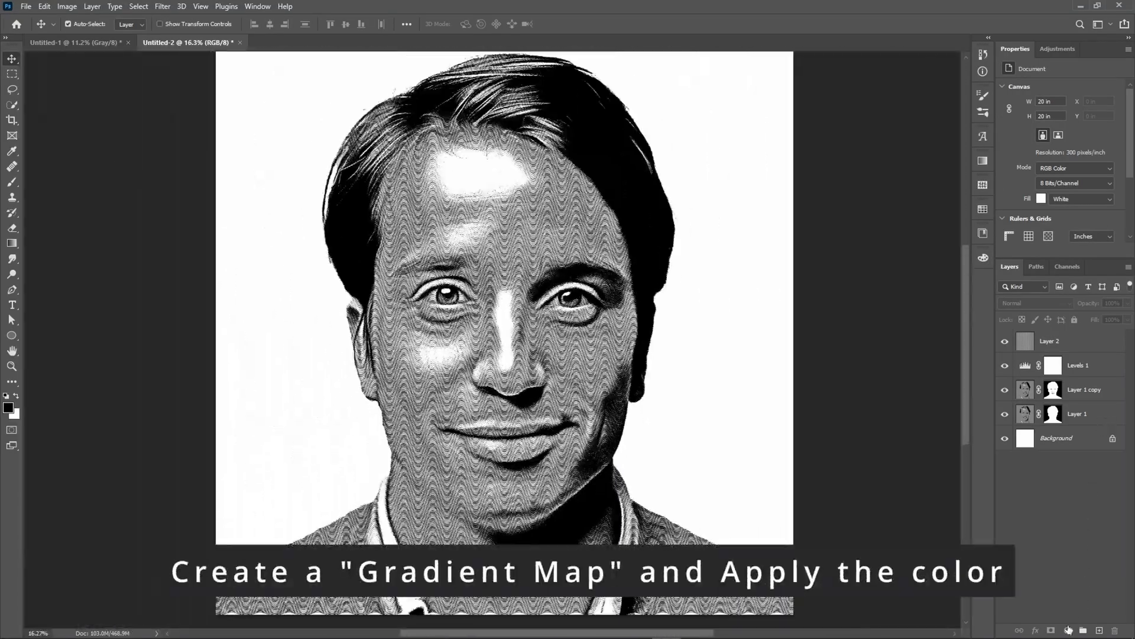
# Add a Gradient Map adjustment layer above Layer 2 and set its dark stop to a muted green of about #385640
pyautogui.click(1067, 630)
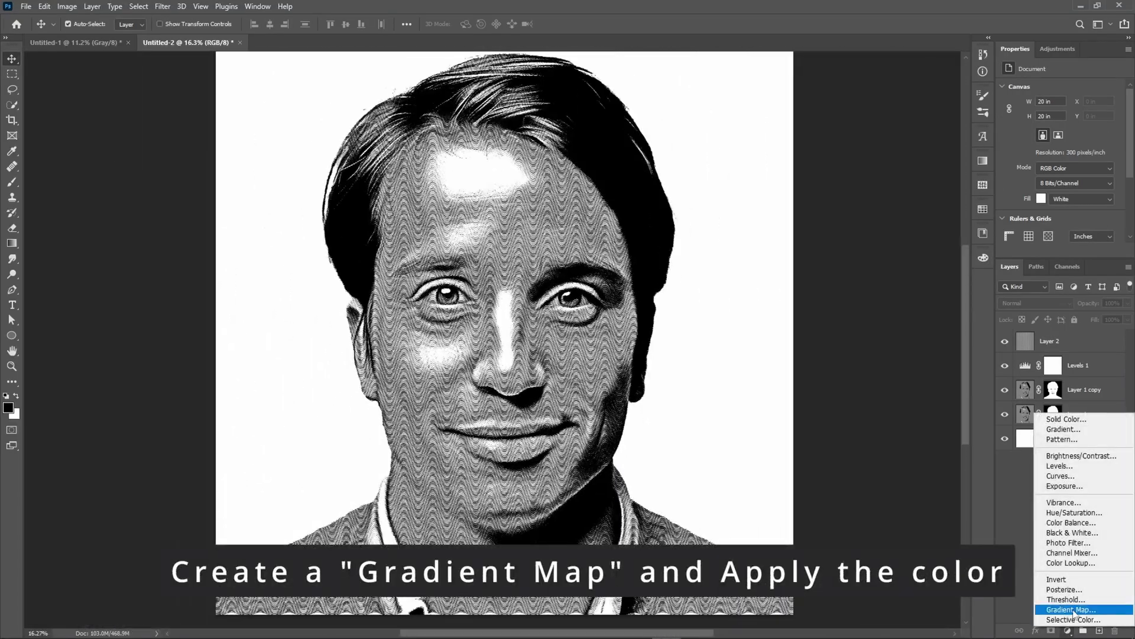
pyautogui.click(1071, 609)
pyautogui.click(1031, 92)
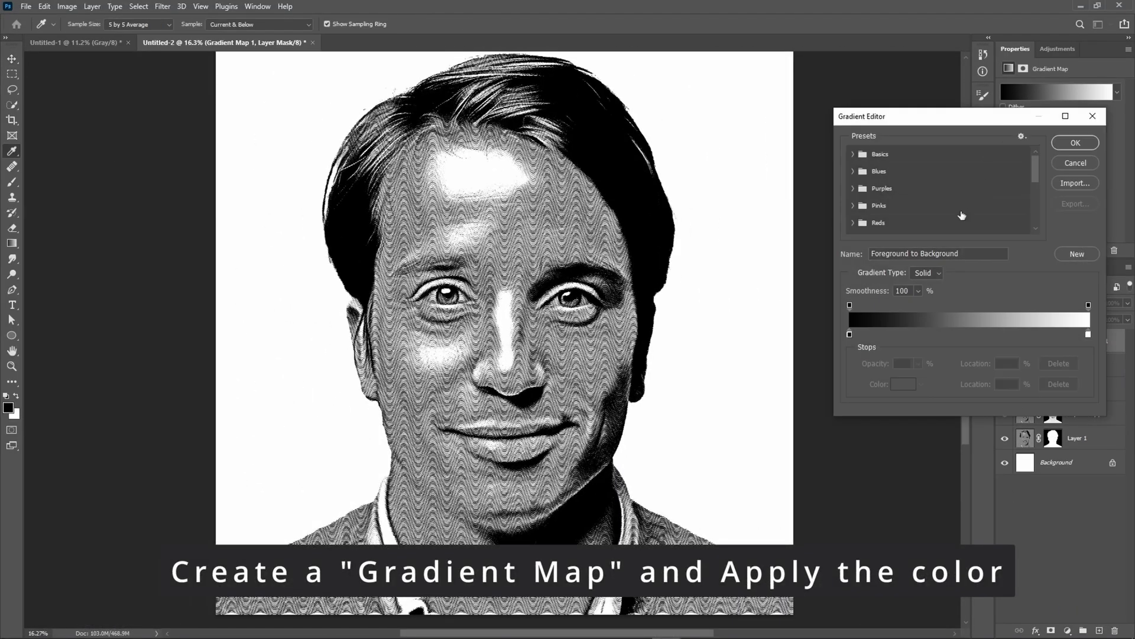
pyautogui.doubleClick(850, 335)
pyautogui.click(972, 410)
pyautogui.click(862, 374)
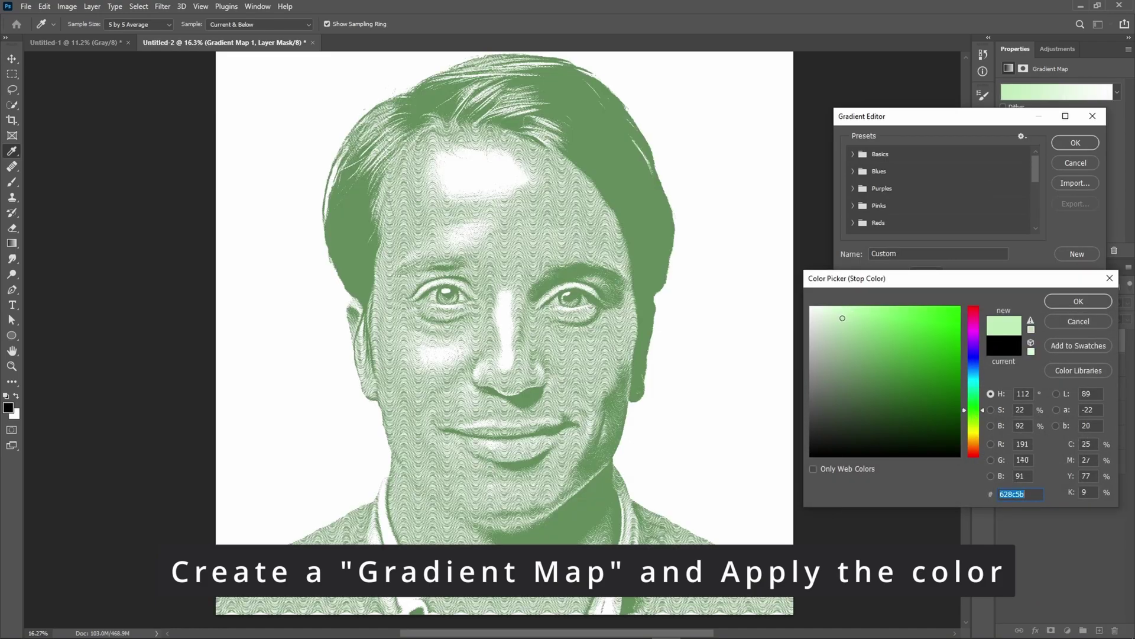
pyautogui.click(863, 407)
pyautogui.moveTo(972, 410); pyautogui.dragTo(973, 400)
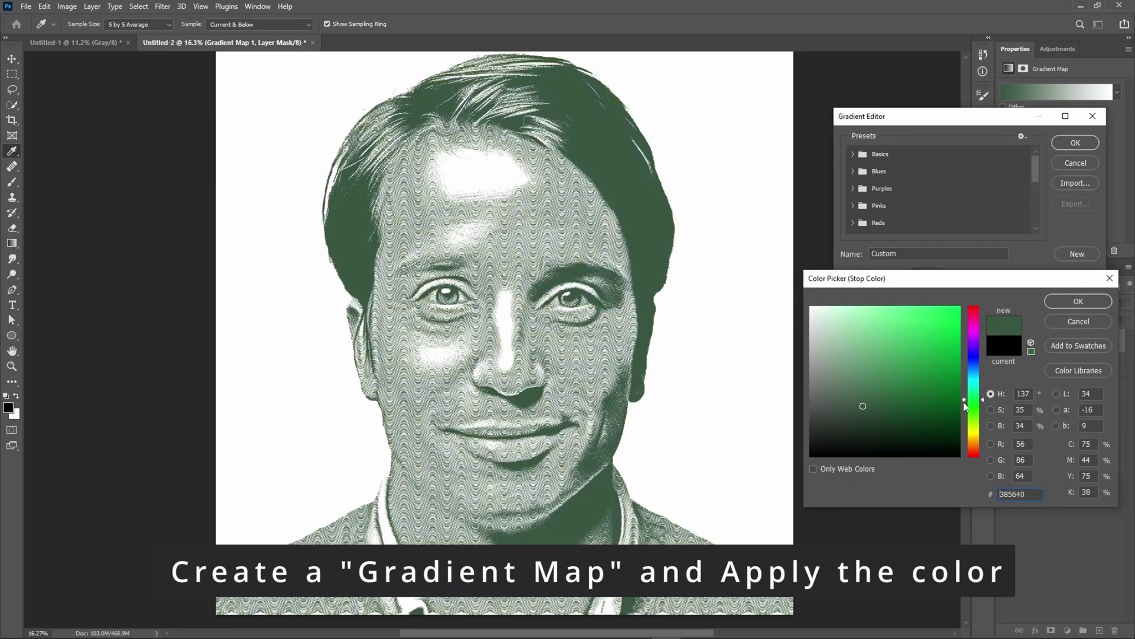
pyautogui.click(1079, 301)
# Set the light stop of the gradient map to pale yellow #fffdbb
pyautogui.click(903, 384)
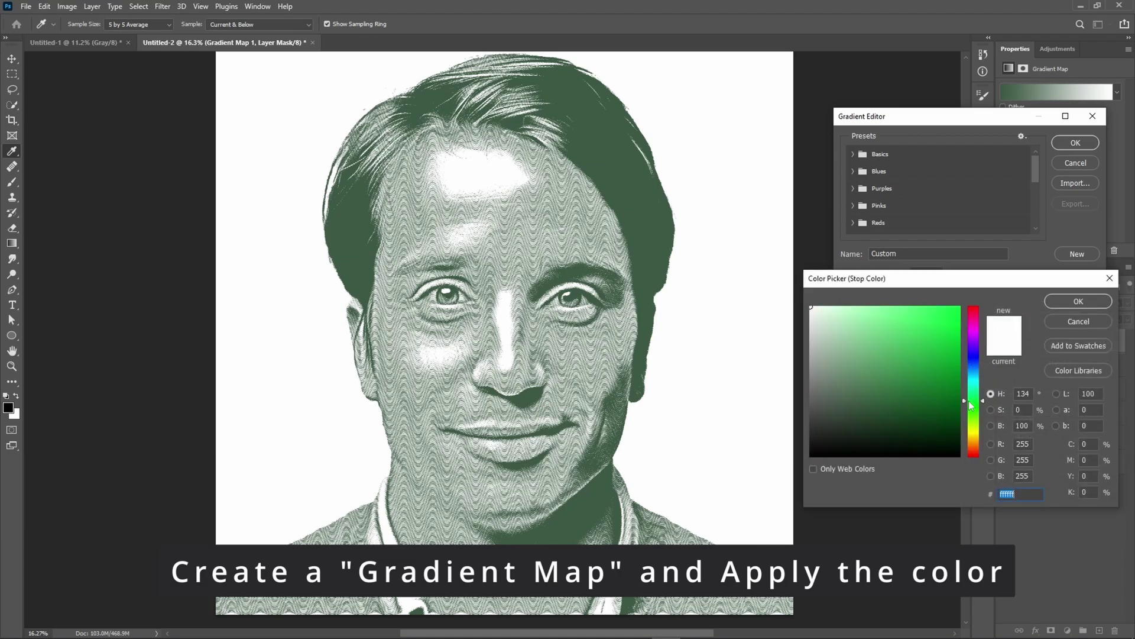
pyautogui.moveTo(972, 400); pyautogui.dragTo(973, 429)
pyautogui.click(835, 309)
pyautogui.moveTo(863, 348); pyautogui.dragTo(850, 308)
pyautogui.moveTo(973, 438)
pyautogui.mouseDown()
pyautogui.moveTo(976, 449)
pyautogui.moveTo(979, 437)
pyautogui.mouseUp()
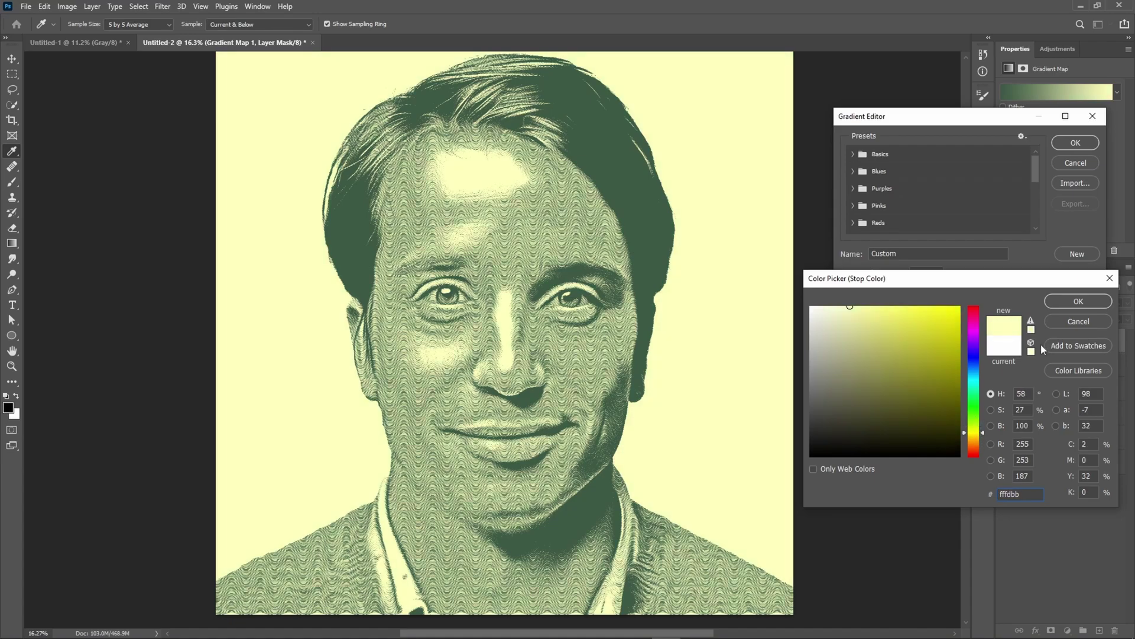
pyautogui.press('Return')
# Deepen the gradient map's dark stop to a darker green of about #2b4b34 and accept the gradient
pyautogui.doubleClick(849, 335)
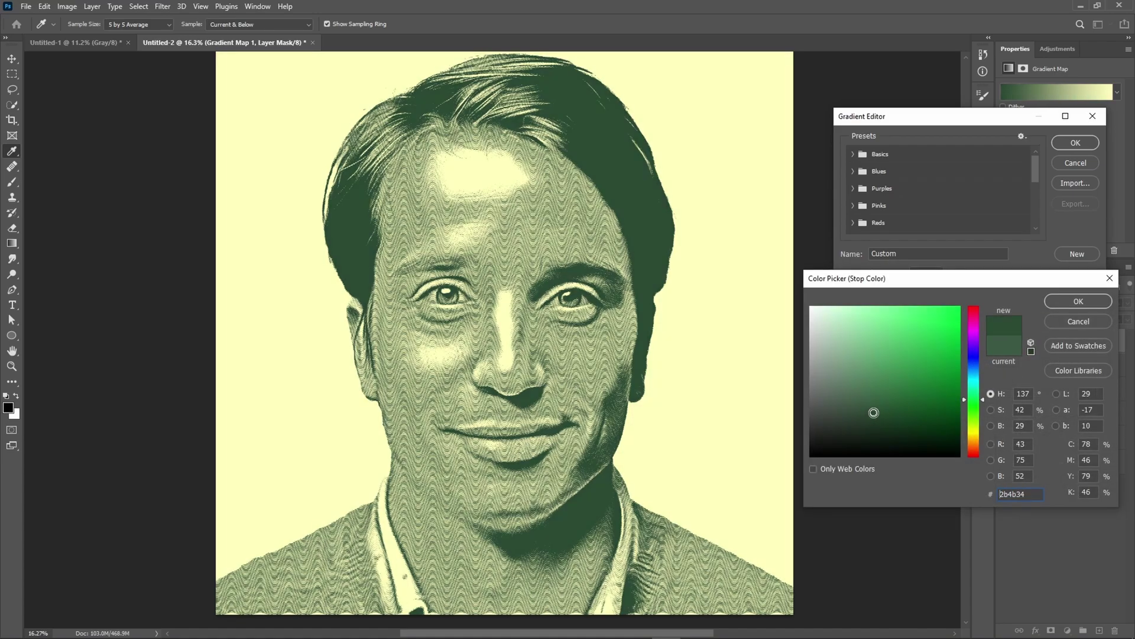
pyautogui.click(1078, 301)
pyautogui.click(1075, 142)
# Create a new 1000 x 1000 px RGB document at 300 pixels/inch with a white background
pyautogui.scroll(4, 477, 354)
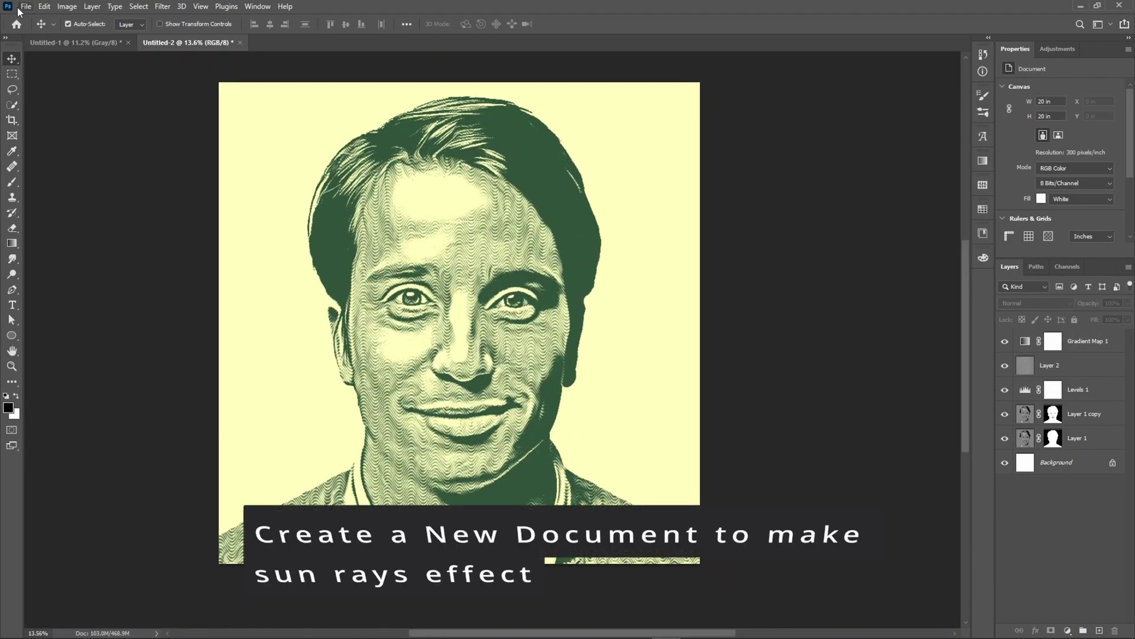
pyautogui.click(19, 10)
pyautogui.click(35, 20)
pyautogui.doubleClick(751, 205)
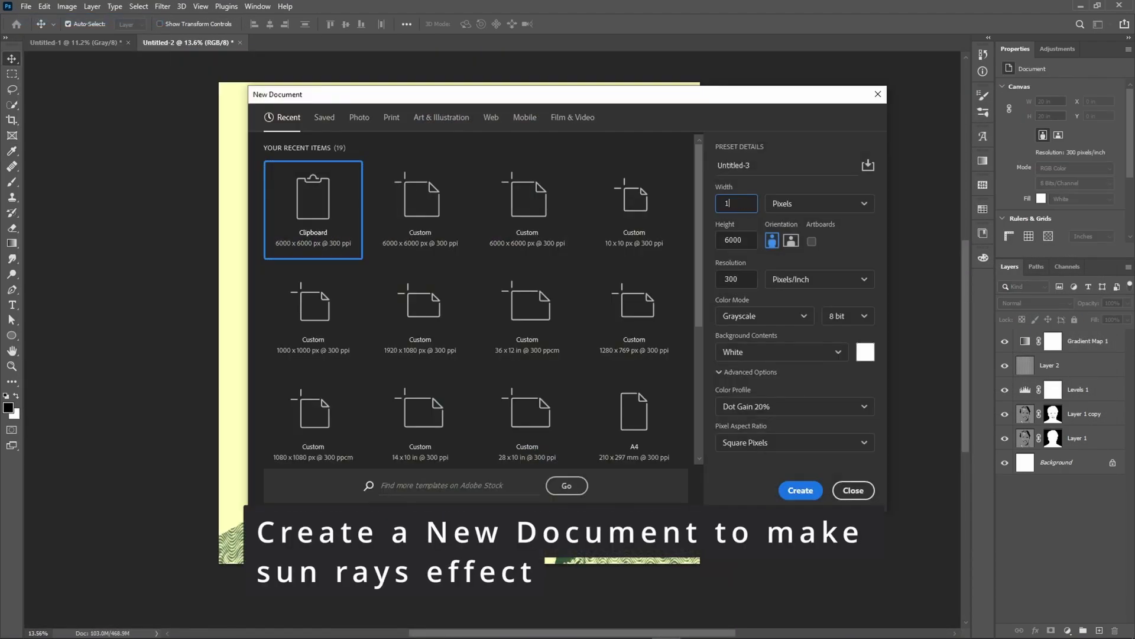
pyautogui.write('1000')
pyautogui.moveTo(750, 239); pyautogui.dragTo(733, 239)
pyautogui.click(763, 316)
pyautogui.click(749, 379)
pyautogui.click(800, 490)
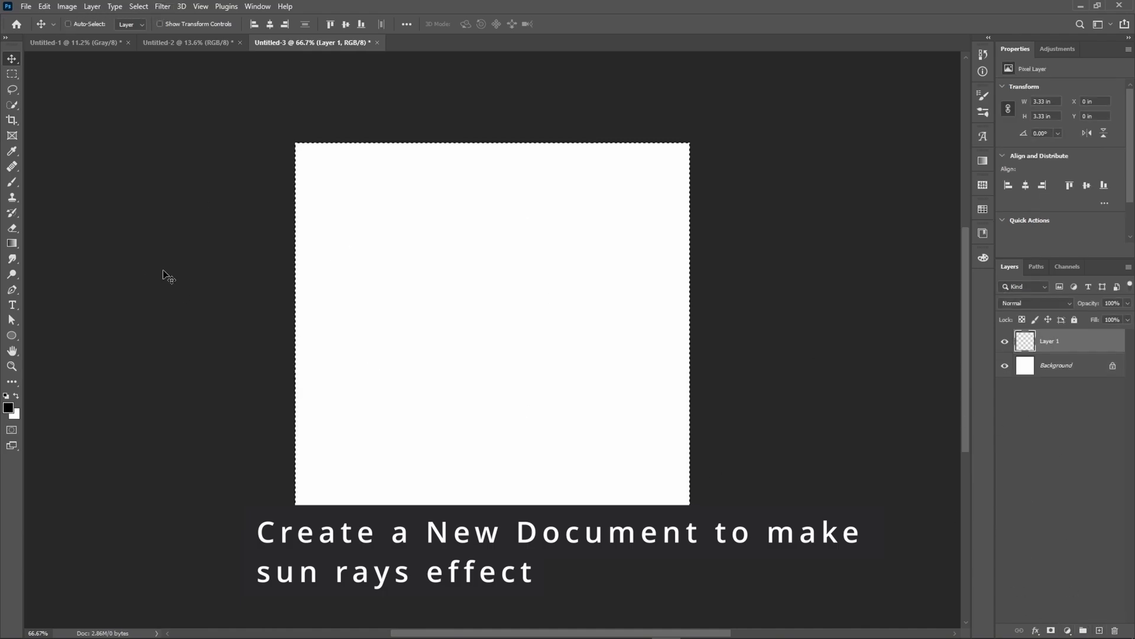
# Fill Layer 1 with white and apply the Halftone Pattern filter with size 12, contrast 50 and pattern type Line
pyautogui.click(16, 396)
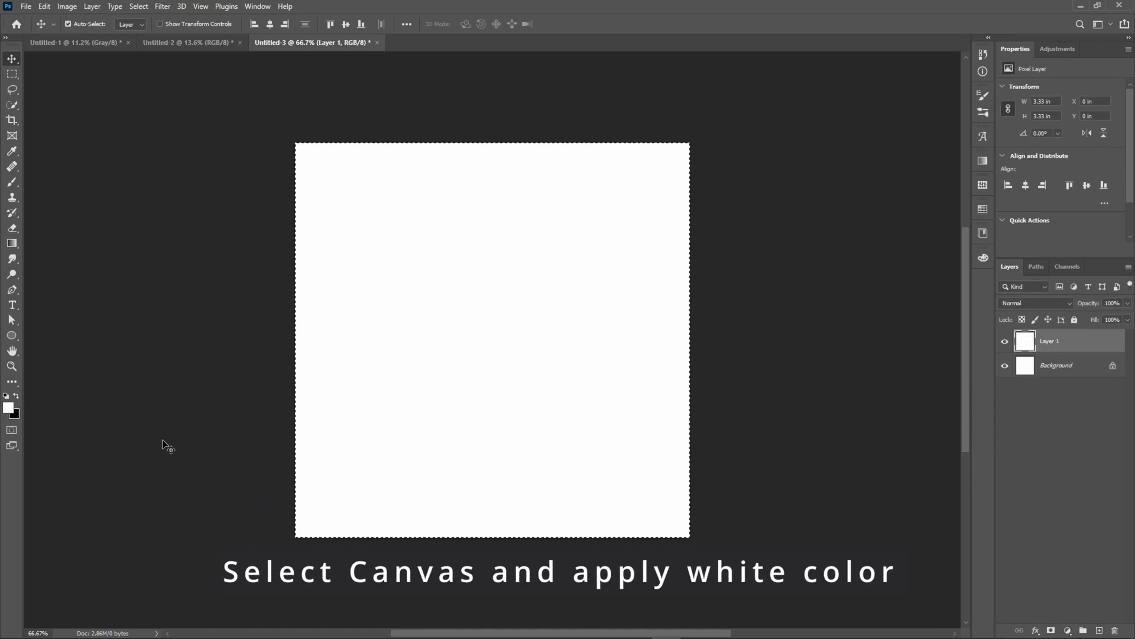
pyautogui.click(162, 6)
pyautogui.click(165, 73)
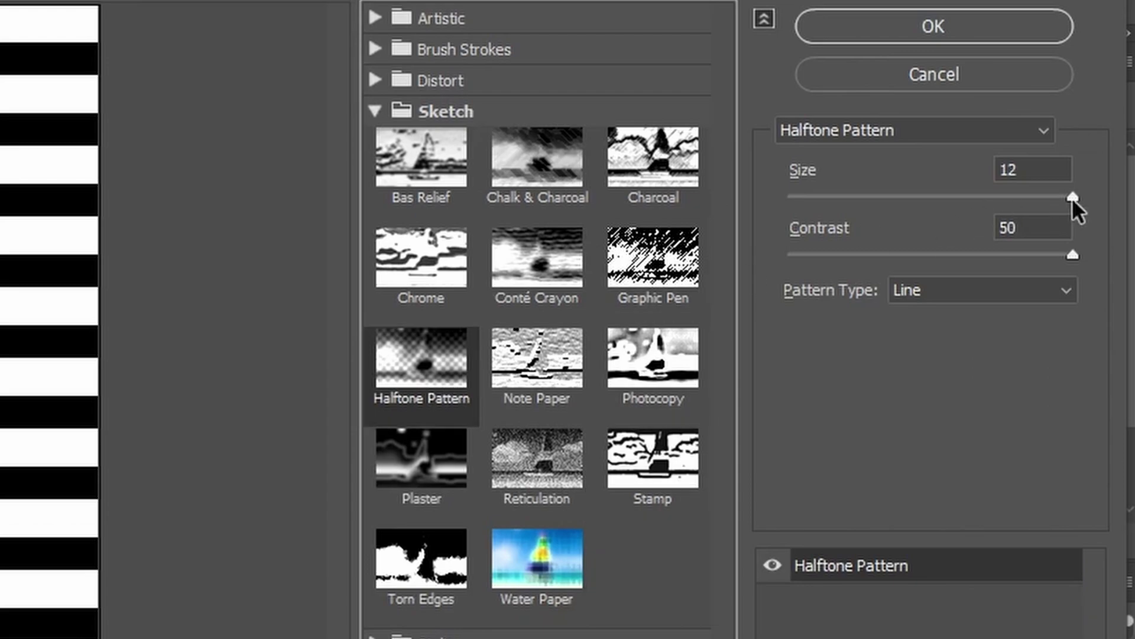
pyautogui.click(1085, 94)
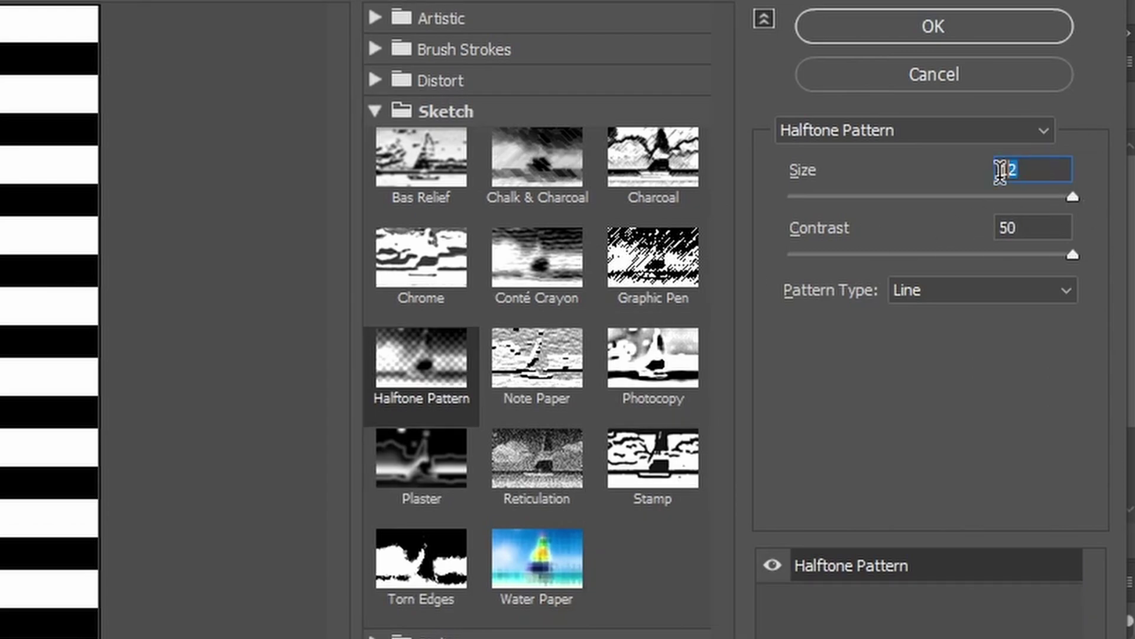
pyautogui.click(946, 291)
pyautogui.click(928, 360)
pyautogui.click(934, 26)
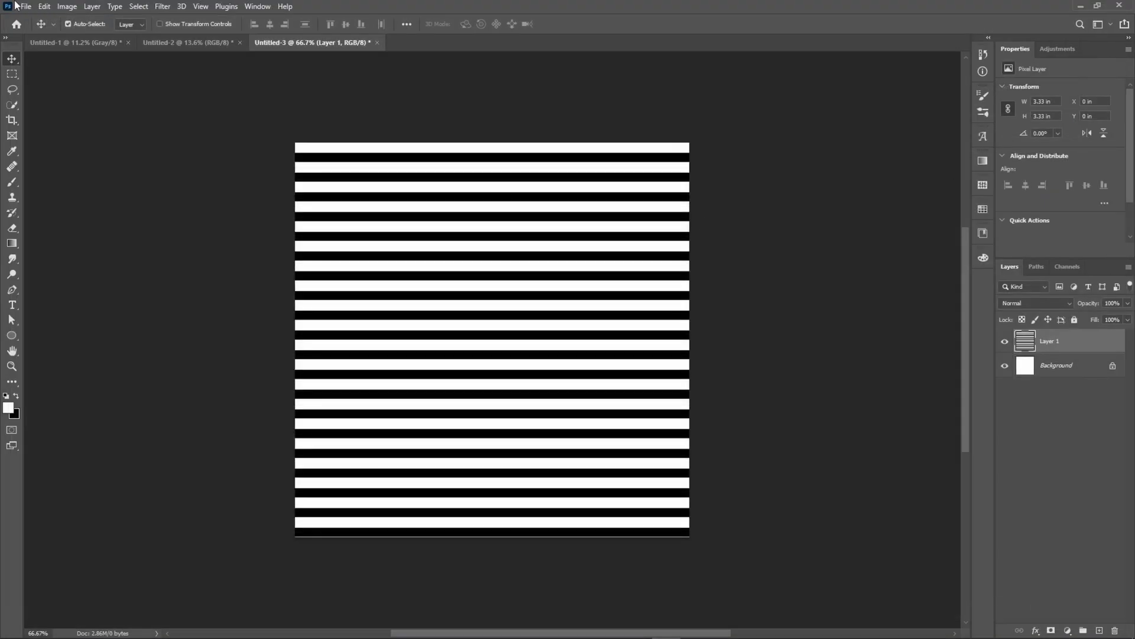
# Rotate the striped Layer 1 by 90° clockwise so its lines run vertically
pyautogui.hotkey('ctrl', 't')
pyautogui.rightClick(483, 283)
pyautogui.click(522, 491)
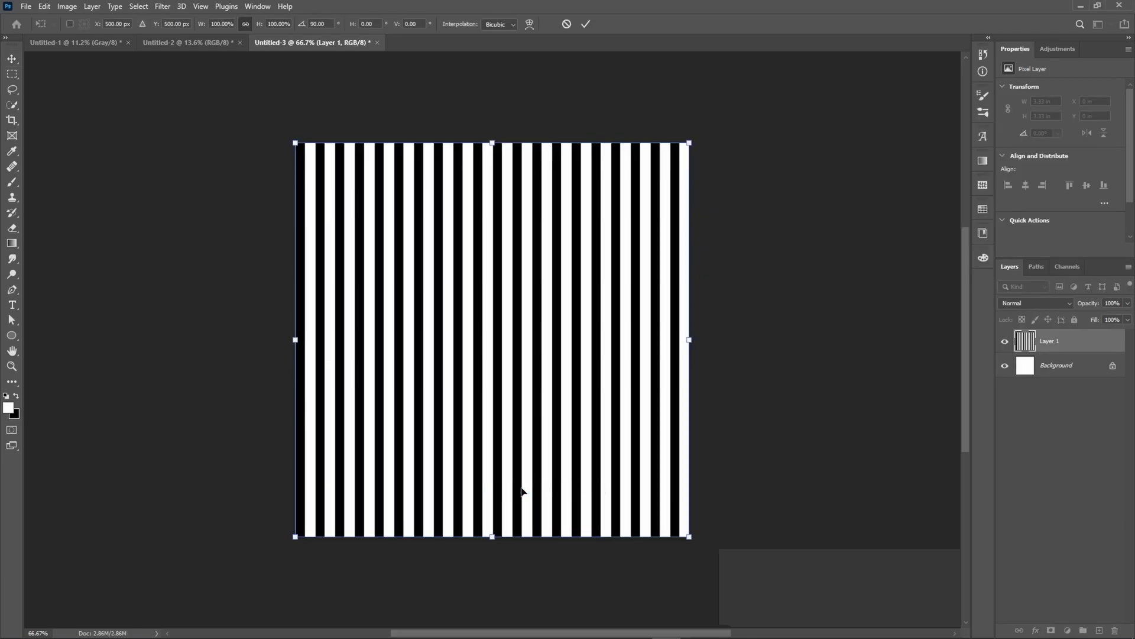
pyautogui.click(586, 25)
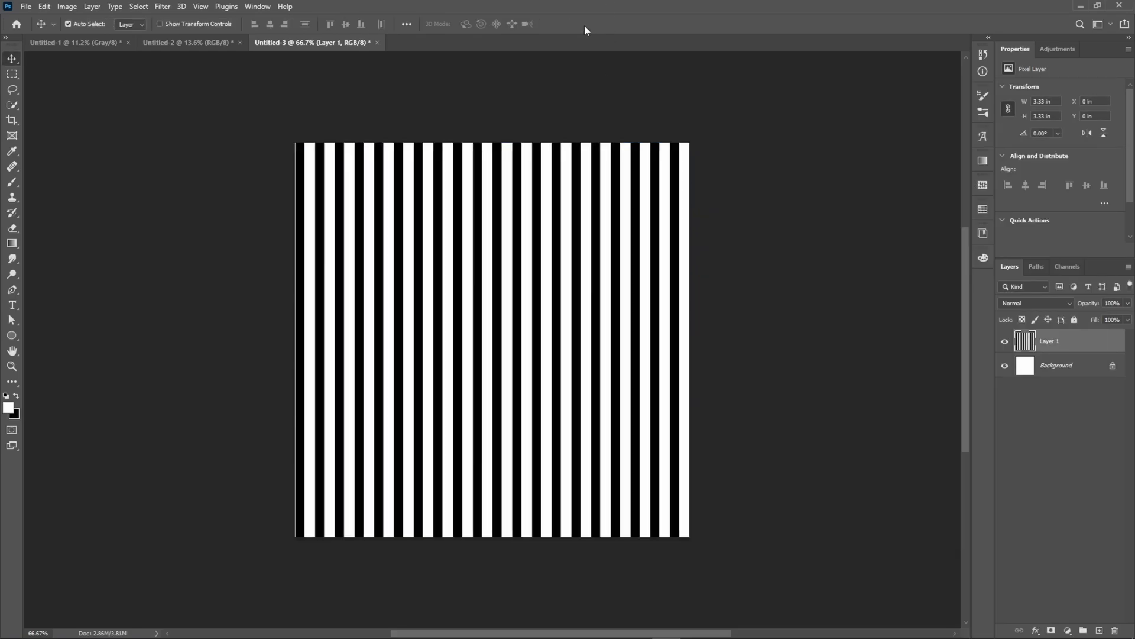
# Apply the Polar Coordinates filter to the vertical stripes with the Rectangular to Polar option
pyautogui.click(162, 6)
pyautogui.moveTo(186, 181)
pyautogui.click(340, 203)
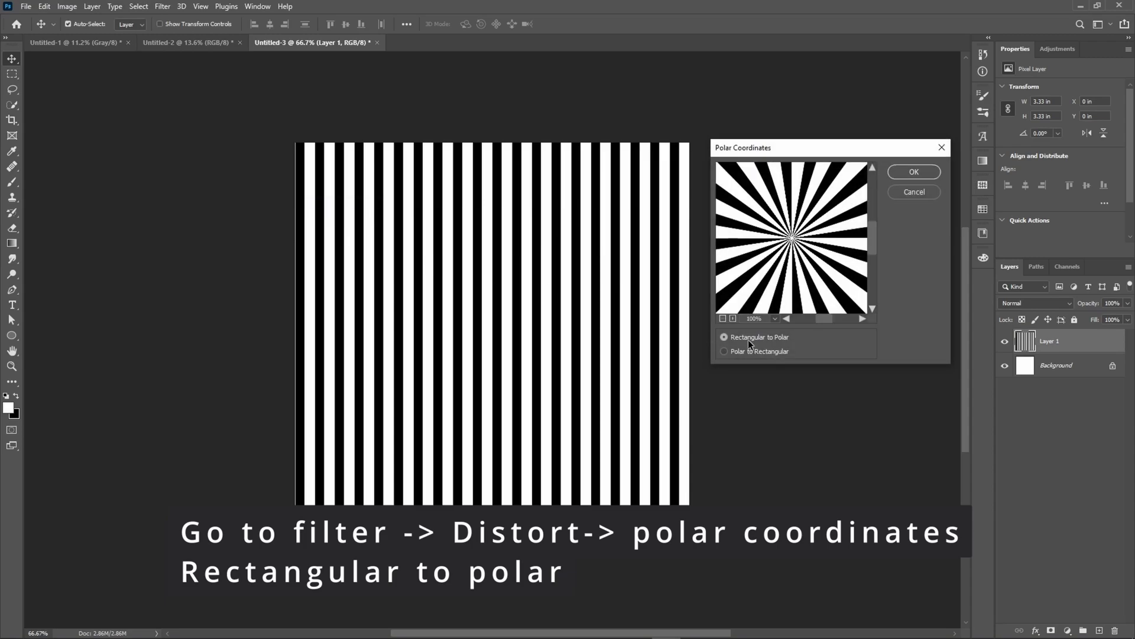
pyautogui.click(912, 172)
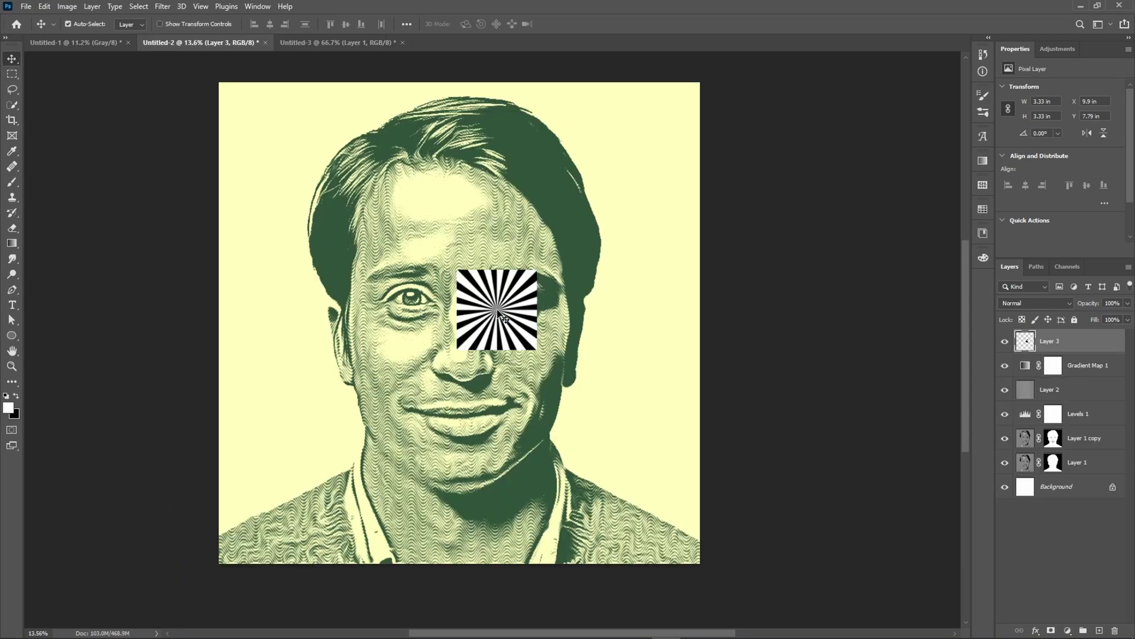
# Move the sun rays layer in the portrait document down the stack to directly above the Background
pyautogui.hotkey('ctrl', '[')
pyautogui.hotkey('ctrl', '[')
pyautogui.hotkey('ctrl', '[')
pyautogui.hotkey('ctrl', '[')
pyautogui.hotkey('ctrl', '[')
# Scale the sun rays layer to about 611% to cover the whole canvas and lower its opacity to 48%
pyautogui.hotkey('ctrl', 't')
pyautogui.moveTo(536, 310); pyautogui.dragTo(741, 333)
pyautogui.moveTo(642, 372); pyautogui.dragTo(604, 382)
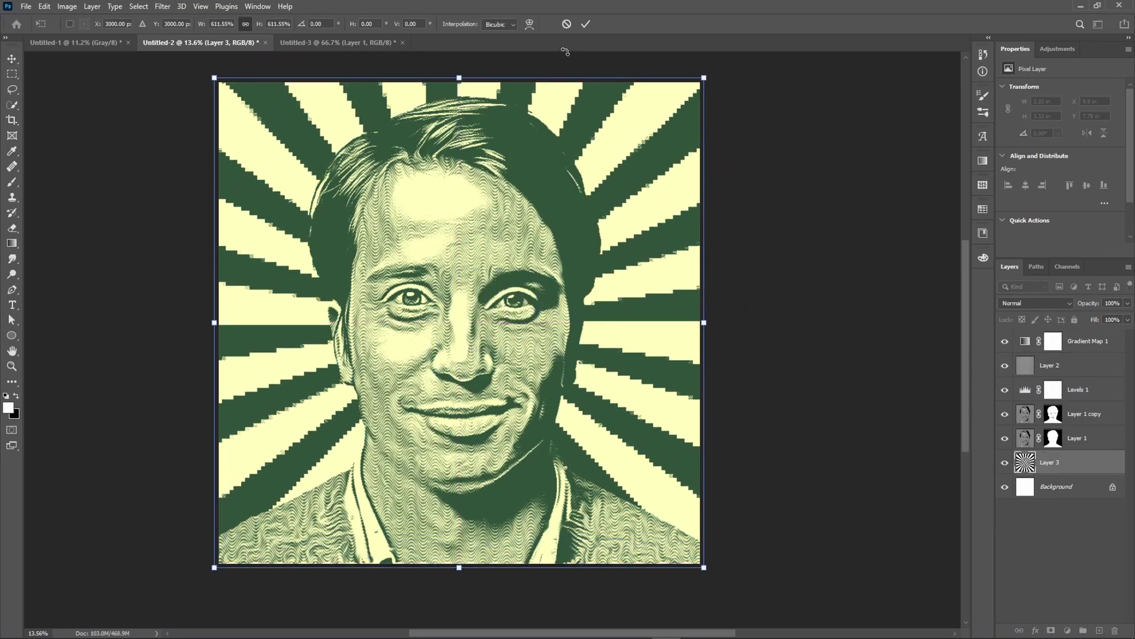
pyautogui.click(585, 24)
pyautogui.scroll(2, 570, 230)
pyautogui.moveTo(1085, 307); pyautogui.dragTo(1054, 306)
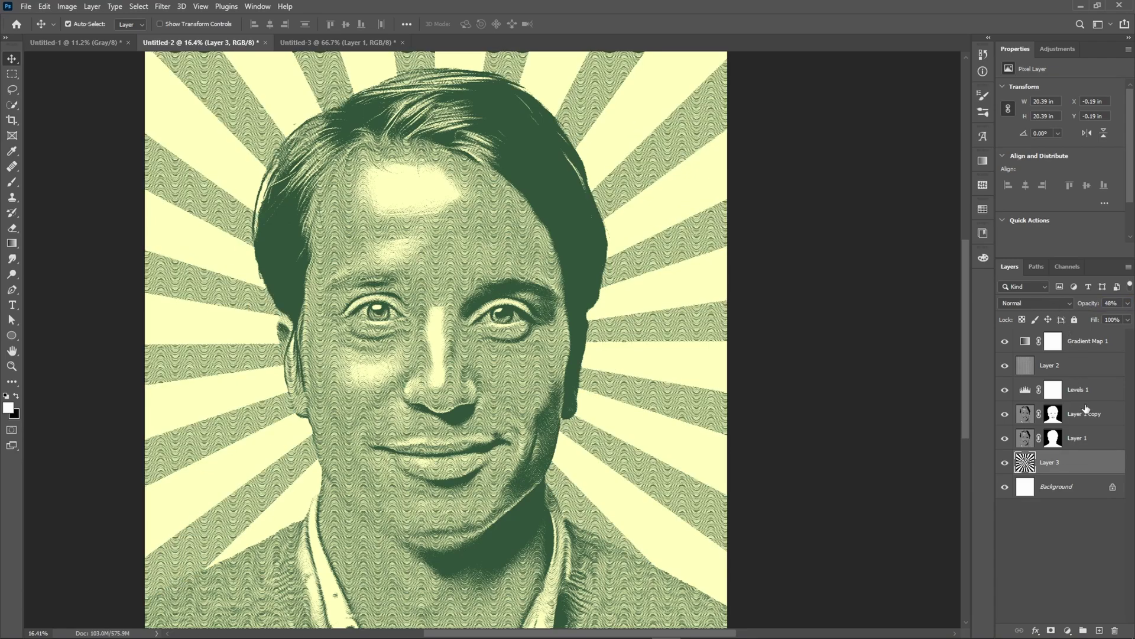
# Add a white Outer Glow to Layer 1 in Screen mode with size 172 px and adjust the glow's opacity
pyautogui.click(1085, 439)
pyautogui.rightClick(1087, 439)
pyautogui.click(964, 159)
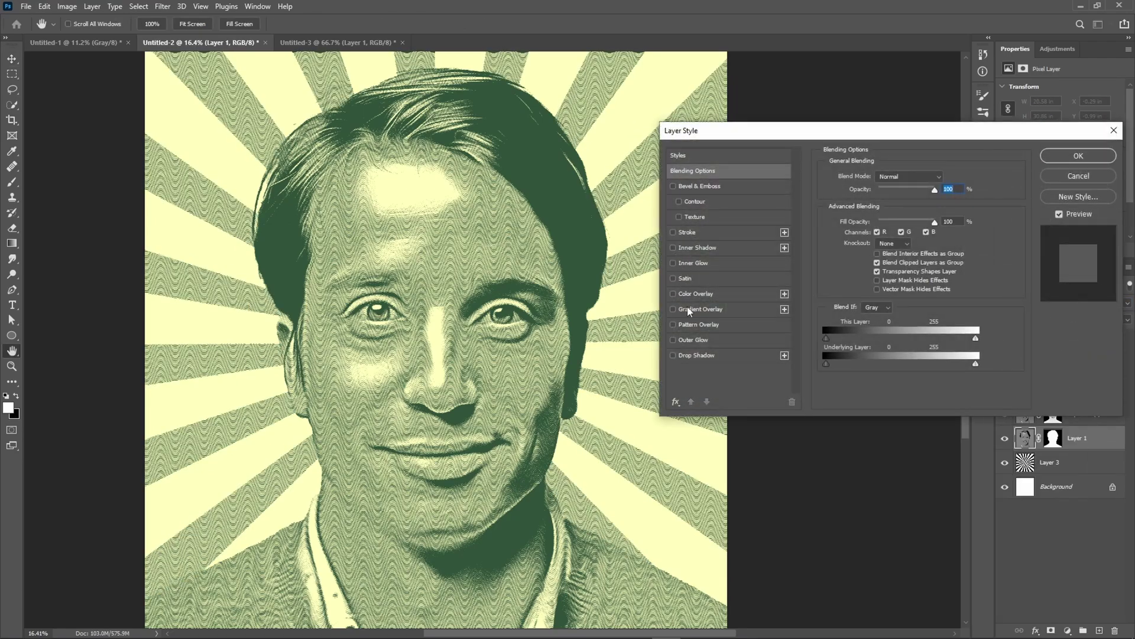
pyautogui.click(700, 340)
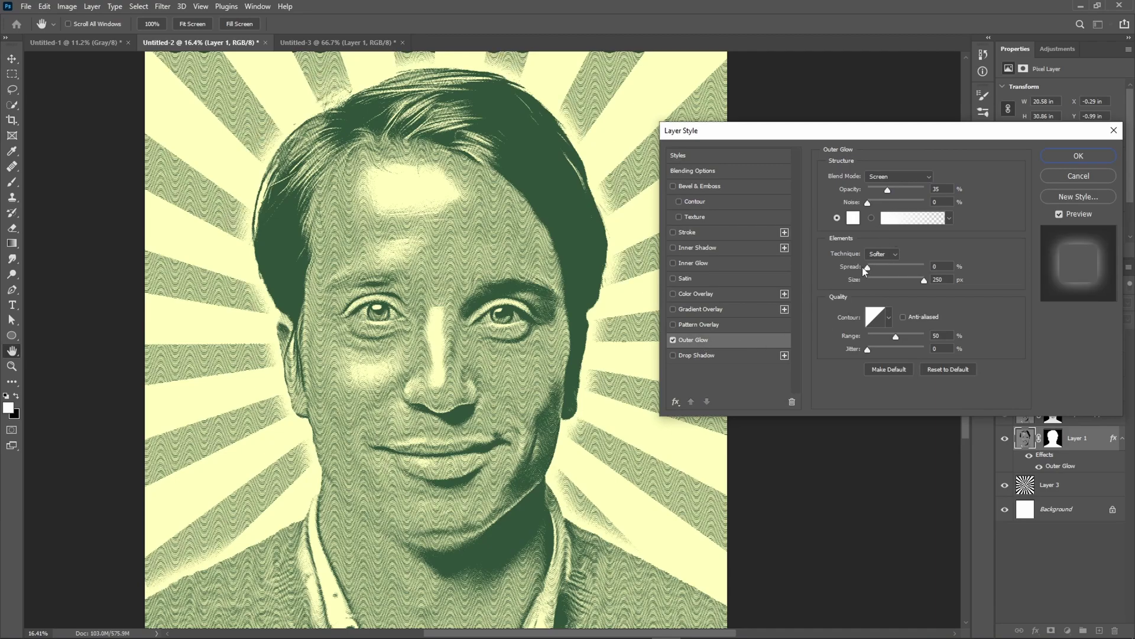
pyautogui.moveTo(924, 280); pyautogui.dragTo(906, 280)
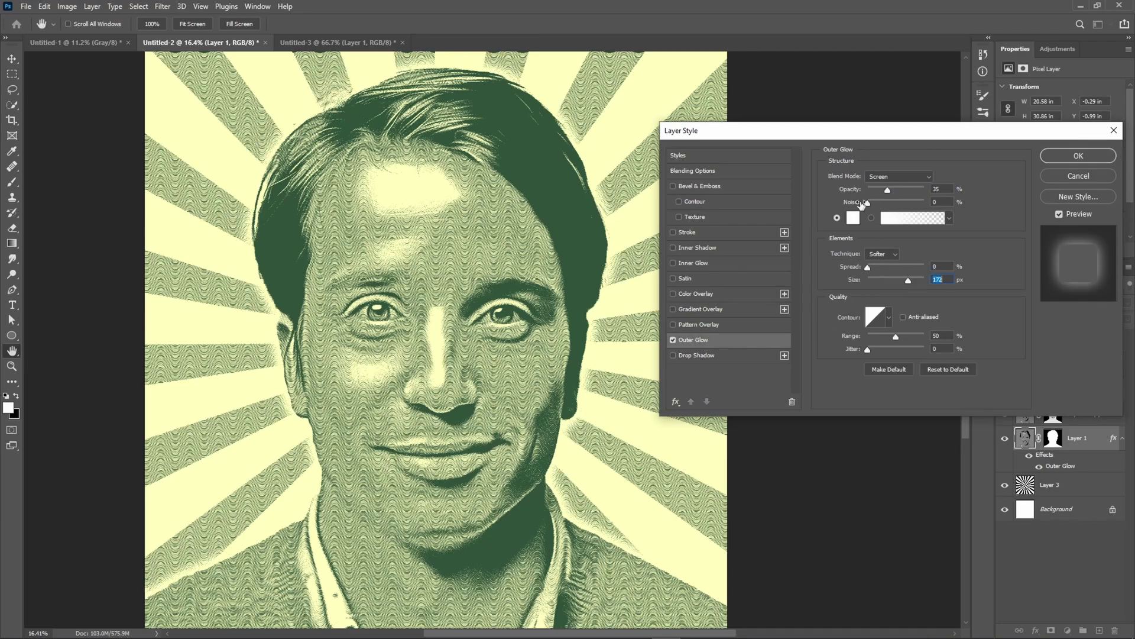
pyautogui.moveTo(888, 190); pyautogui.dragTo(889, 189)
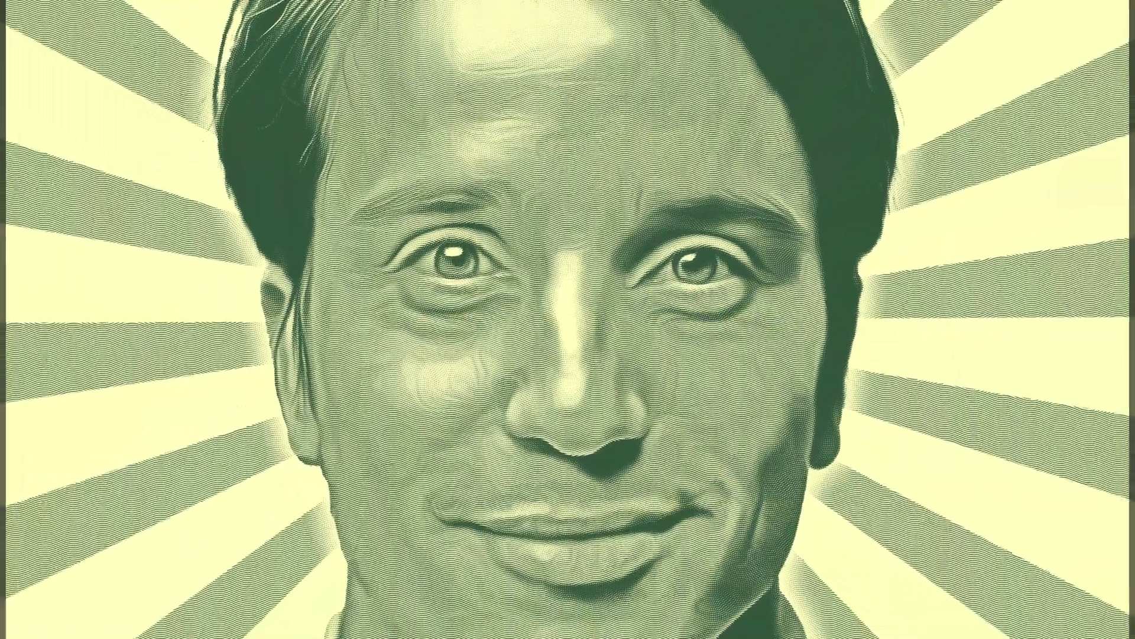